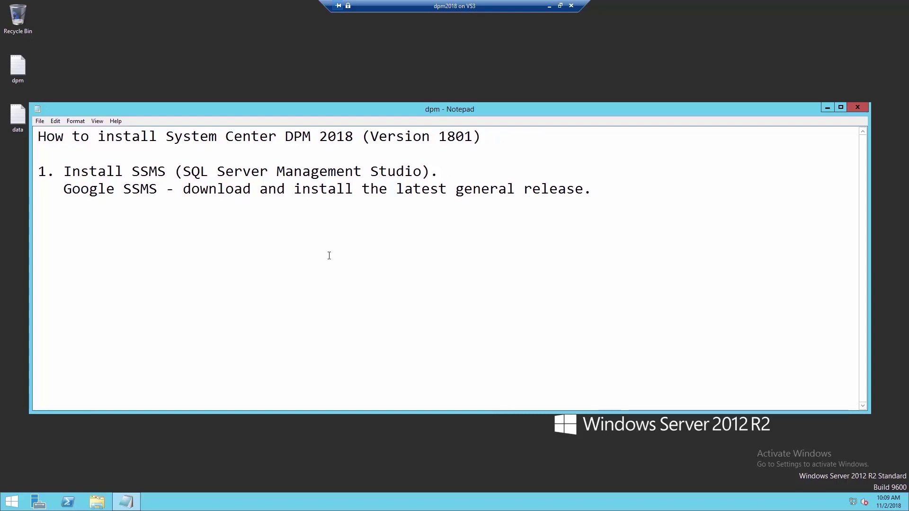
# - Select SSMS-Setup-ENU17.9 in the Downloads folder and launch it, reaching the security warning
pyautogui.click(97, 501)
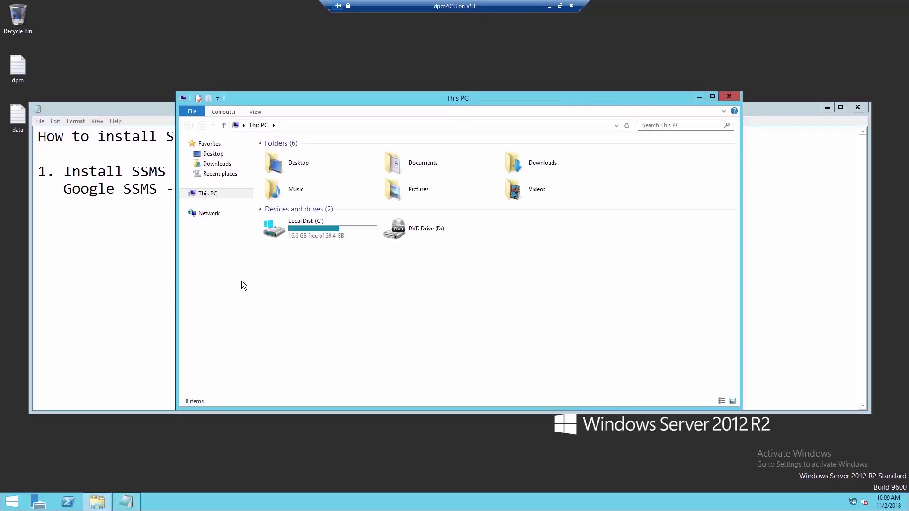
pyautogui.click(218, 164)
pyautogui.click(282, 155)
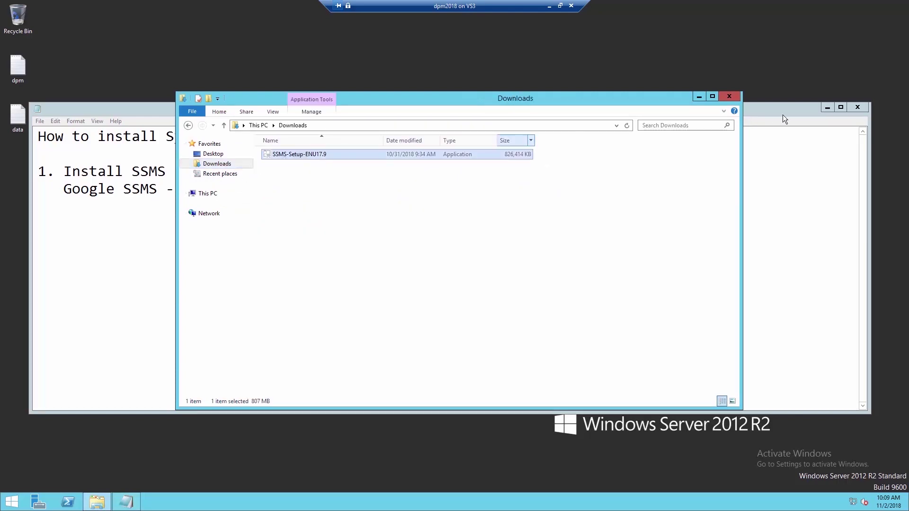
pyautogui.click(827, 108)
pyautogui.click(699, 97)
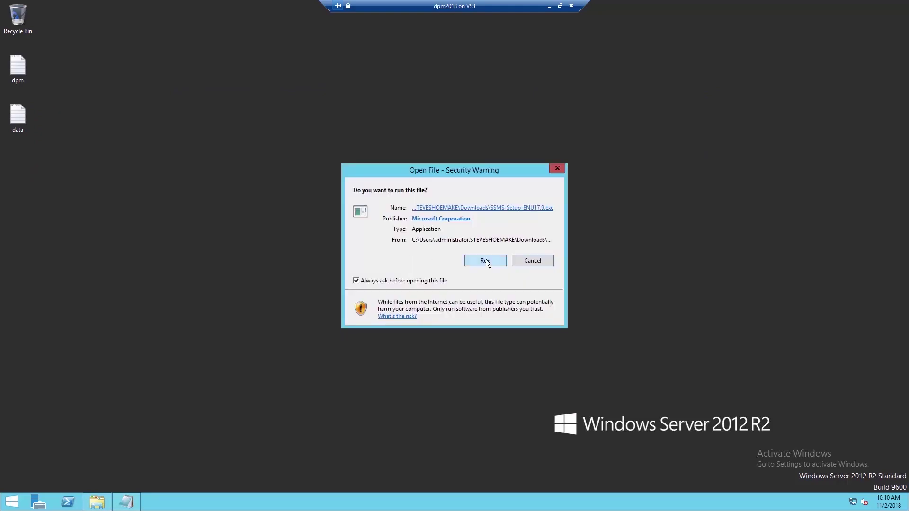
# - Install Management Studio 17.9, restart the server, and add '2. Install SQL 2016' to the notes
pyautogui.click(485, 260)
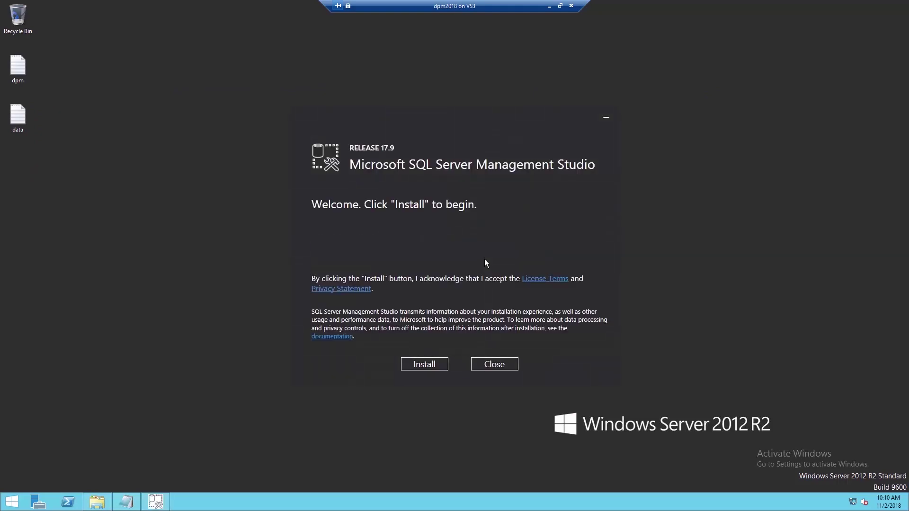
pyautogui.click(423, 364)
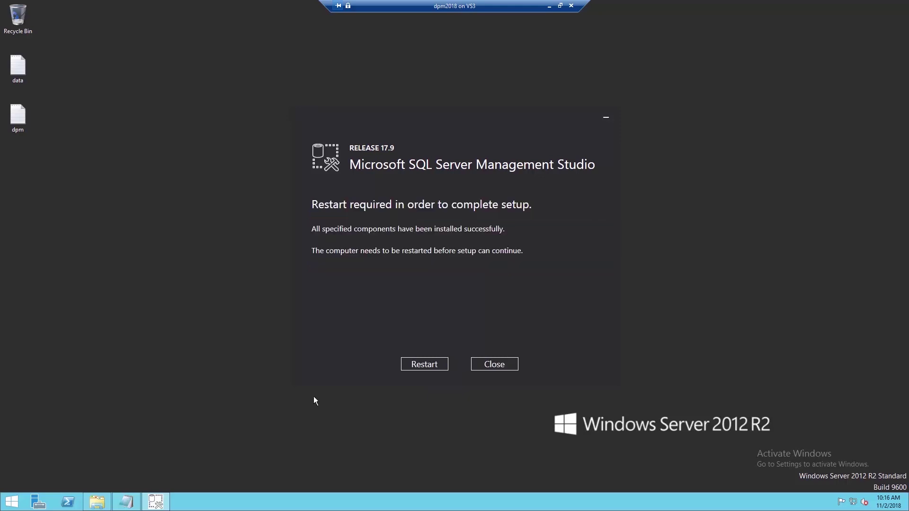
pyautogui.click(445, 365)
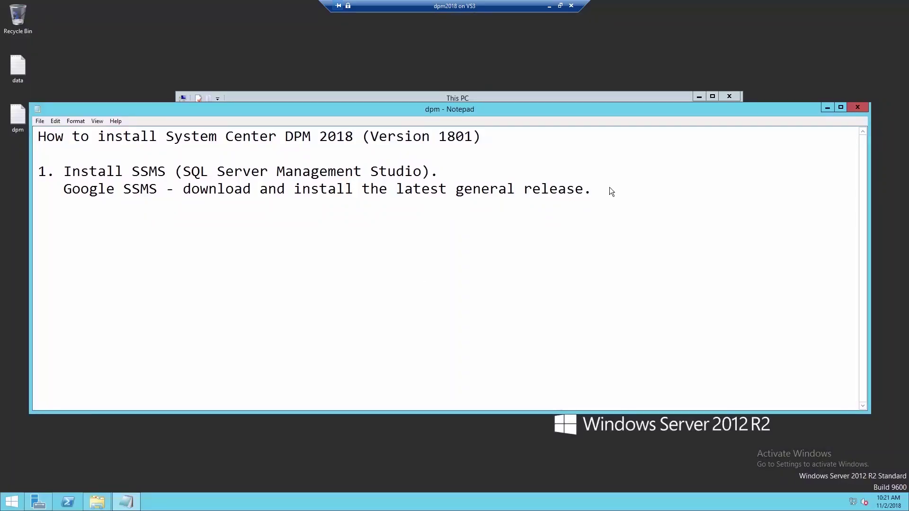
pyautogui.press('Return')
pyautogui.write('2. Install SQL 2016')
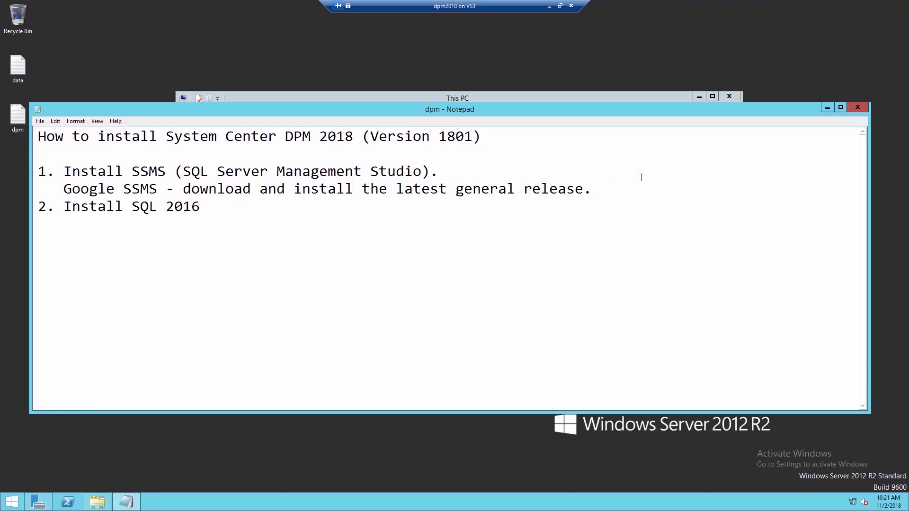
# - From the SQL2016 DVD's Installation Center, start a new stand-alone SQL Server installation
pyautogui.click(826, 108)
pyautogui.click(420, 232)
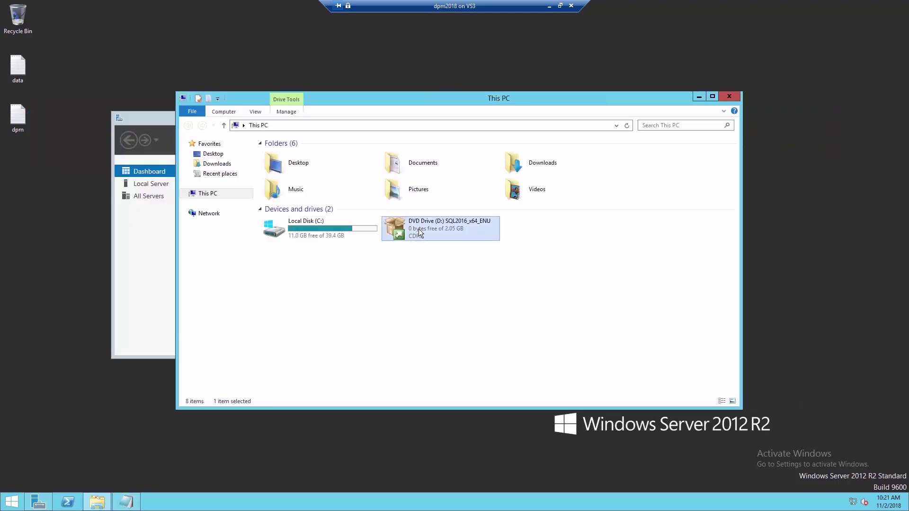
pyautogui.click(699, 97)
pyautogui.click(435, 117)
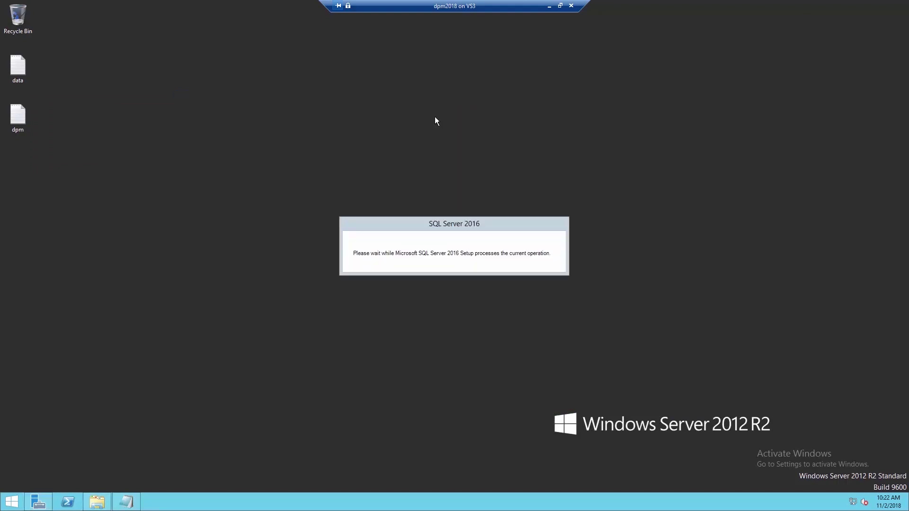
pyautogui.moveTo(217, 8); pyautogui.dragTo(333, 121)
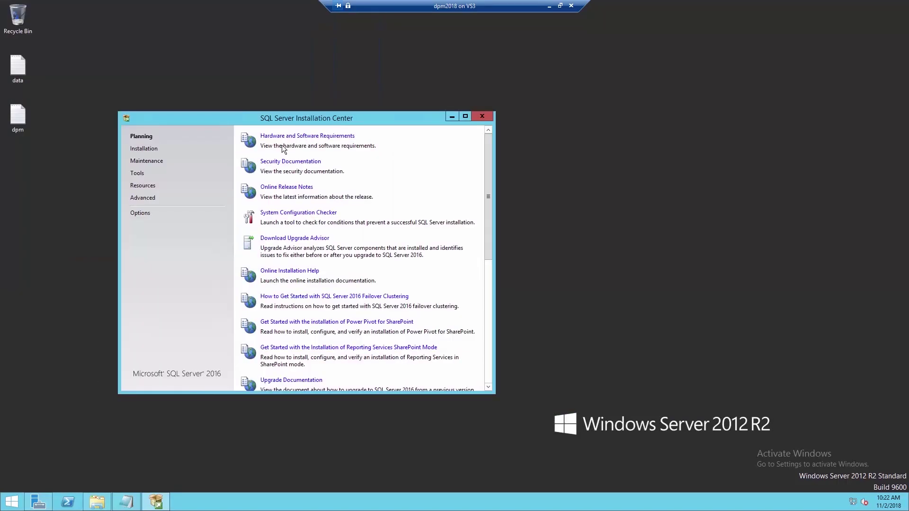
pyautogui.click(148, 150)
pyautogui.click(287, 136)
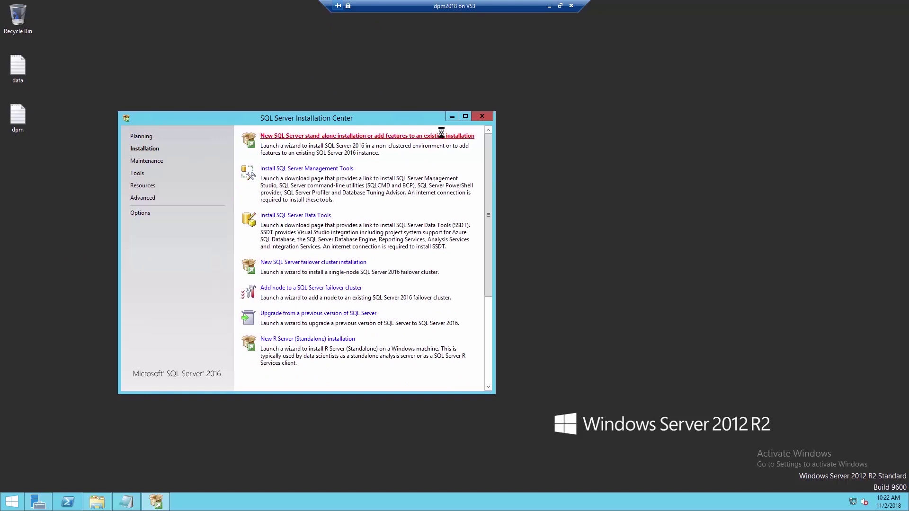
pyautogui.click(450, 117)
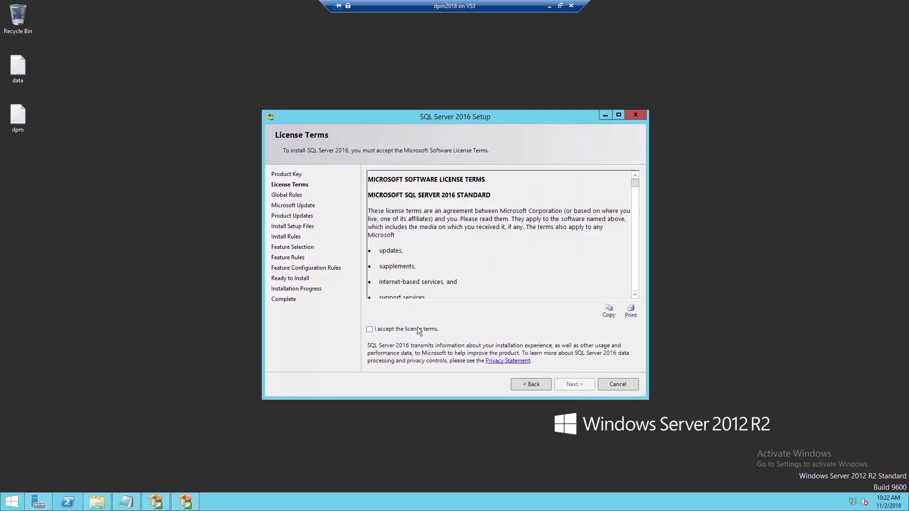
# - Accept the SQL Server 2016 license, enable Microsoft Update, and pass the install rules
pyautogui.click(419, 330)
pyautogui.click(572, 384)
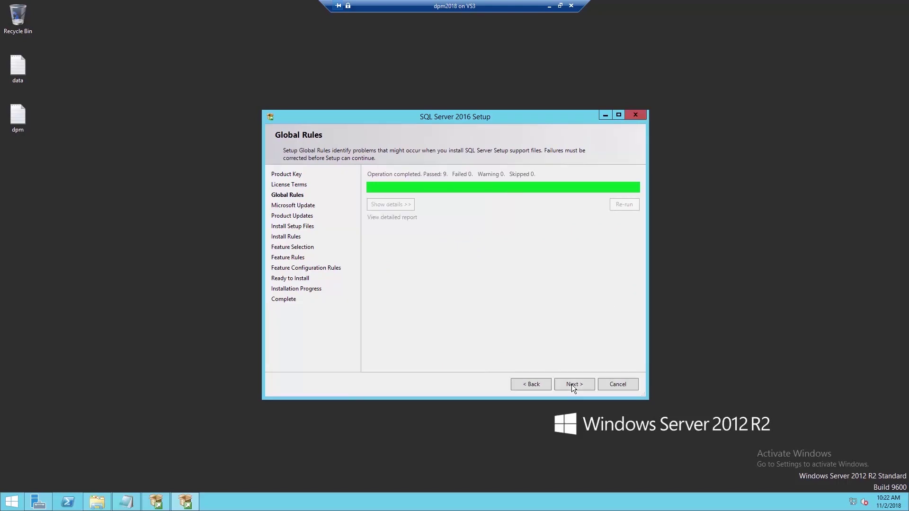
pyautogui.click(379, 208)
pyautogui.click(573, 384)
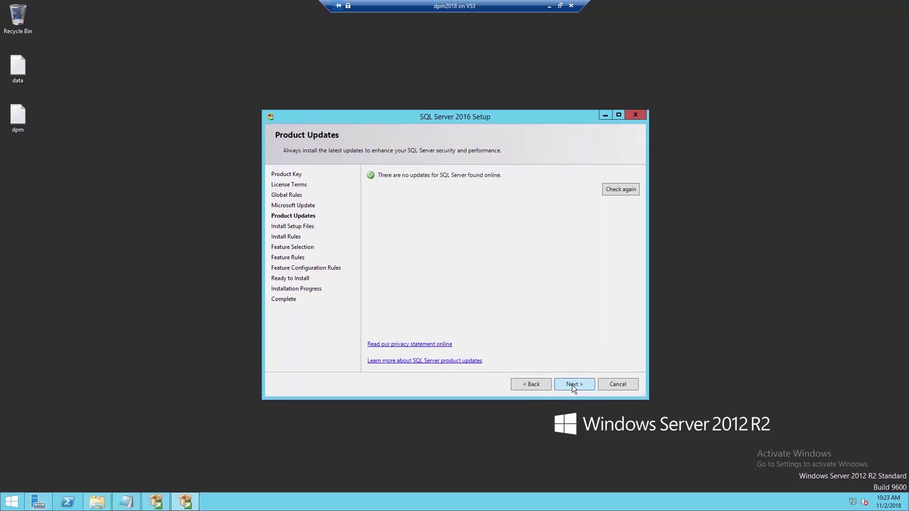
pyautogui.click(571, 384)
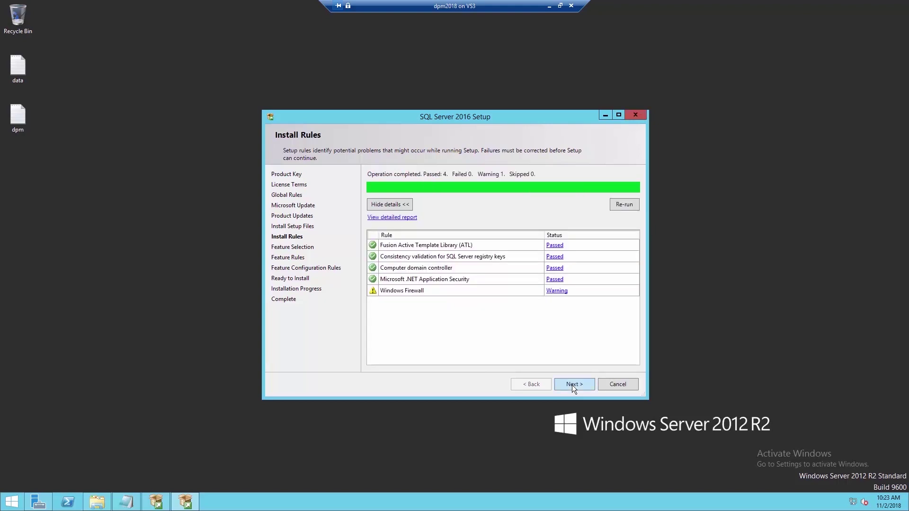
pyautogui.click(571, 384)
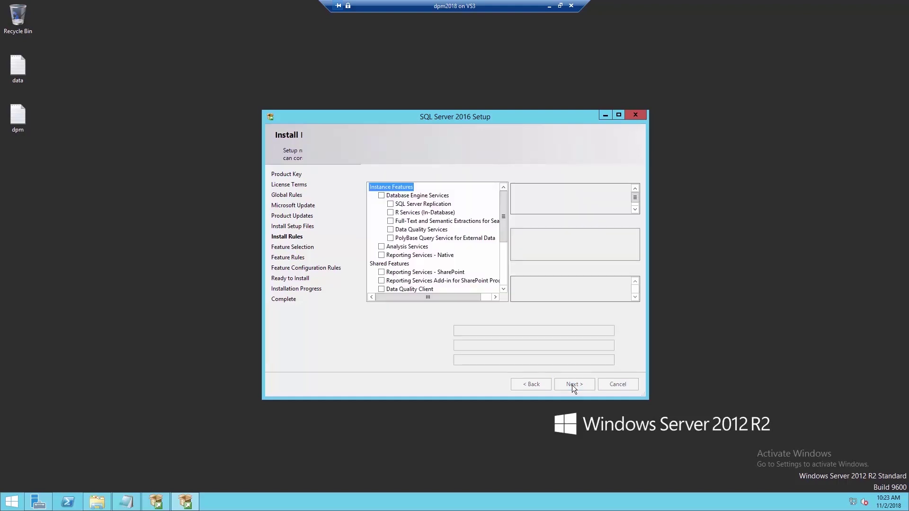
# - Select Database Engine Services, Full-Text and Semantic Extractions, and Reporting Services - Native
pyautogui.click(382, 195)
pyautogui.click(390, 221)
pyautogui.click(381, 255)
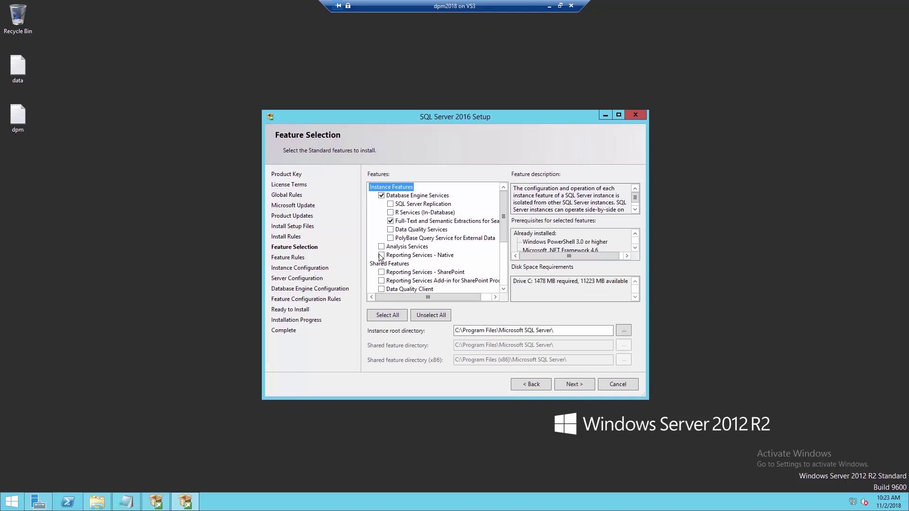
pyautogui.click(578, 384)
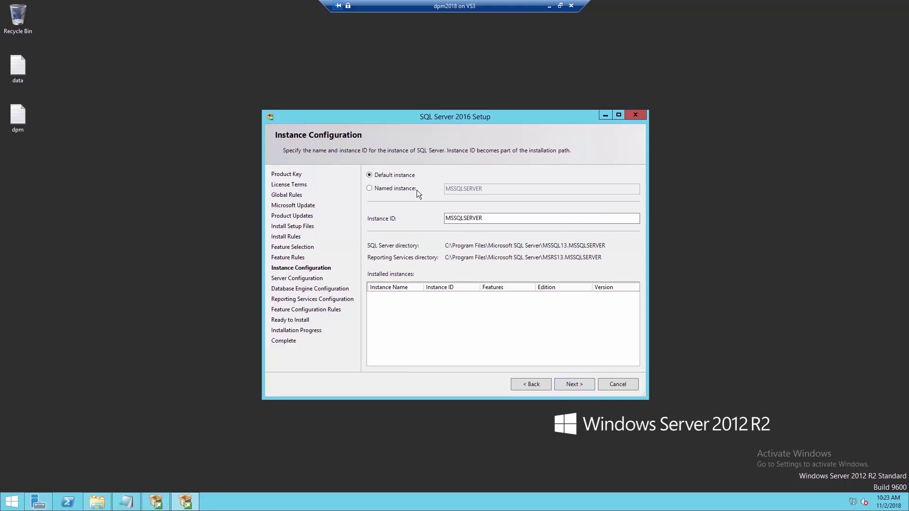
# - Keep the default instance; run SQL Server Agent under the SQL admin domain account, password, Automatic startup
pyautogui.click(577, 383)
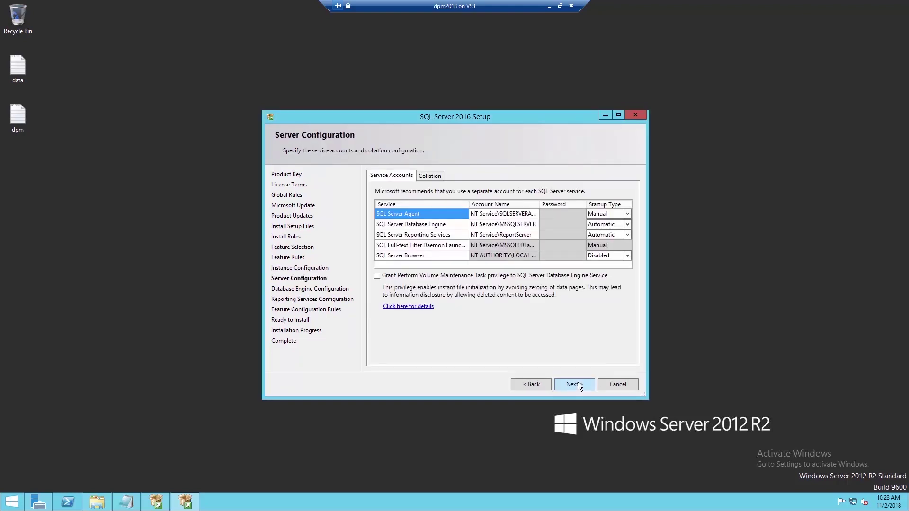
pyautogui.click(492, 213)
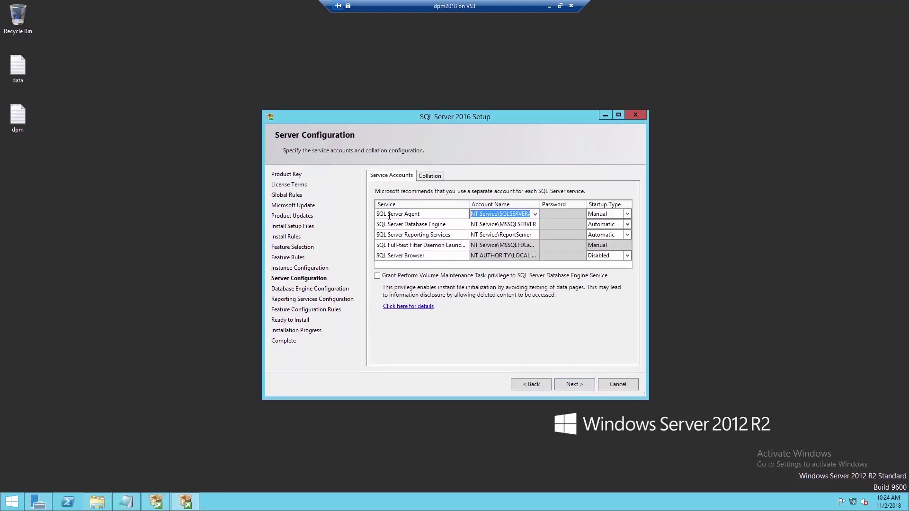
pyautogui.write('steveshoemak')
pyautogui.write('e\\sqldp')
pyautogui.write('madmin')
pyautogui.press('Tab')
pyautogui.write('••••••••')
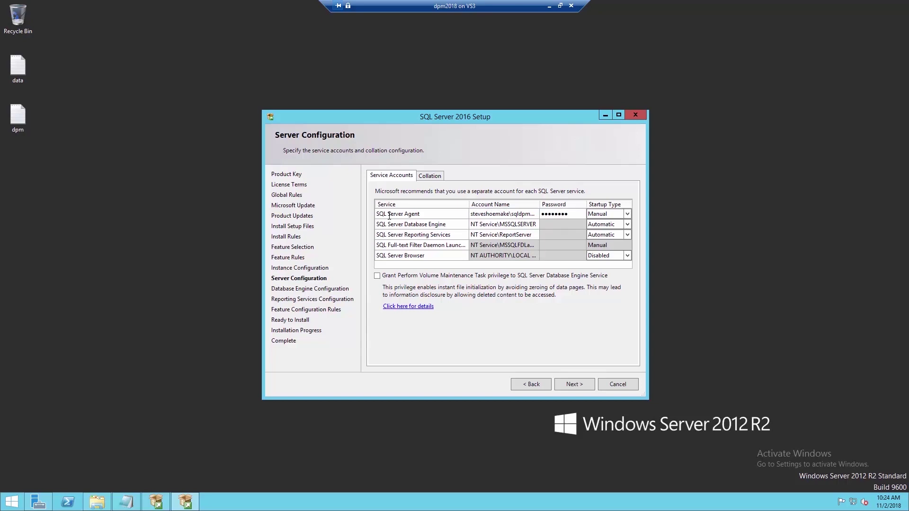
pyautogui.click(627, 213)
pyautogui.click(628, 214)
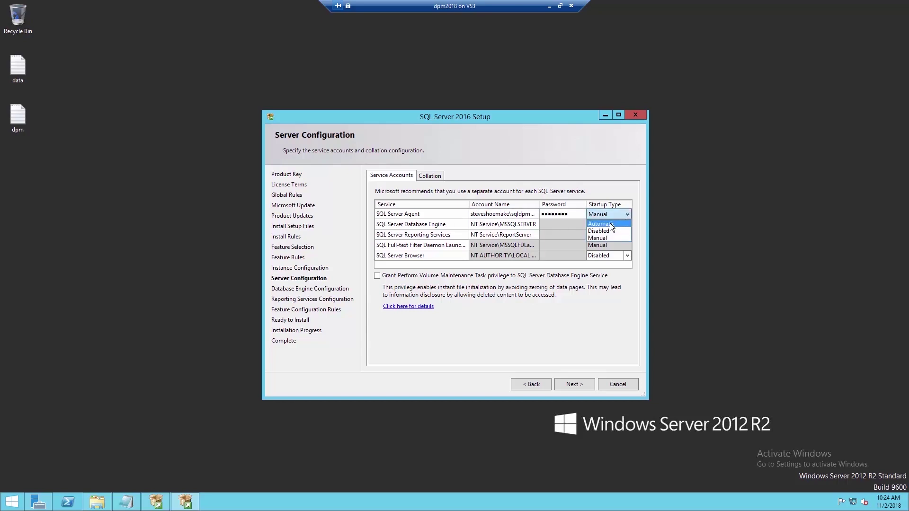
pyautogui.click(609, 223)
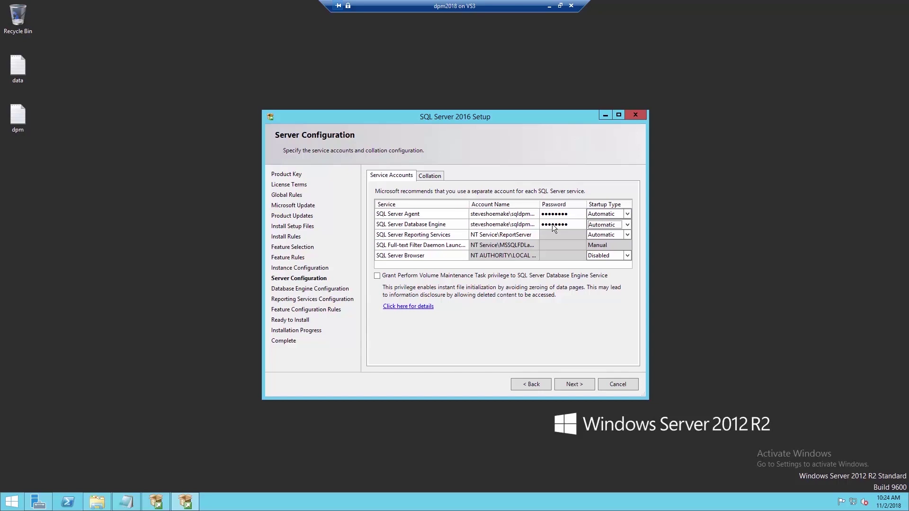
# - Assign the same SQL admin account to Reporting Services and finish server configuration
pyautogui.click(510, 235)
pyautogui.hotkey('ctrl', 'v')
pyautogui.click(563, 235)
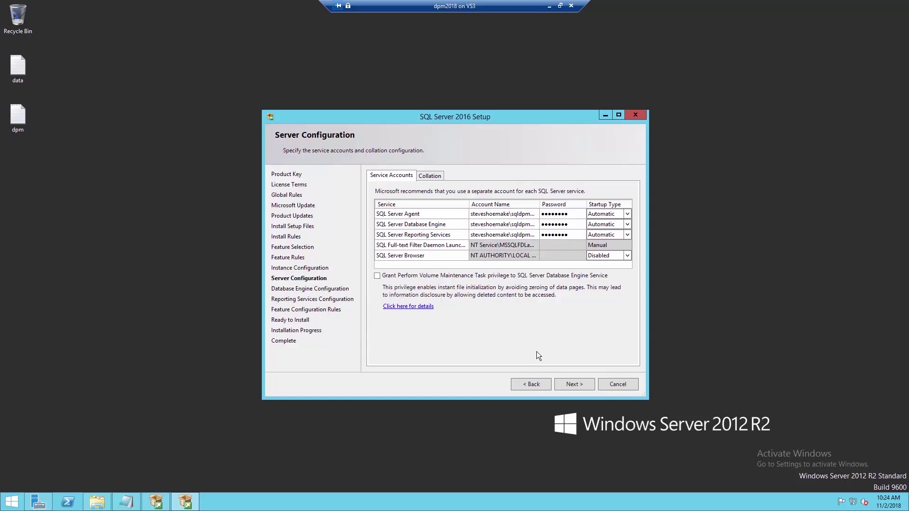
pyautogui.click(577, 383)
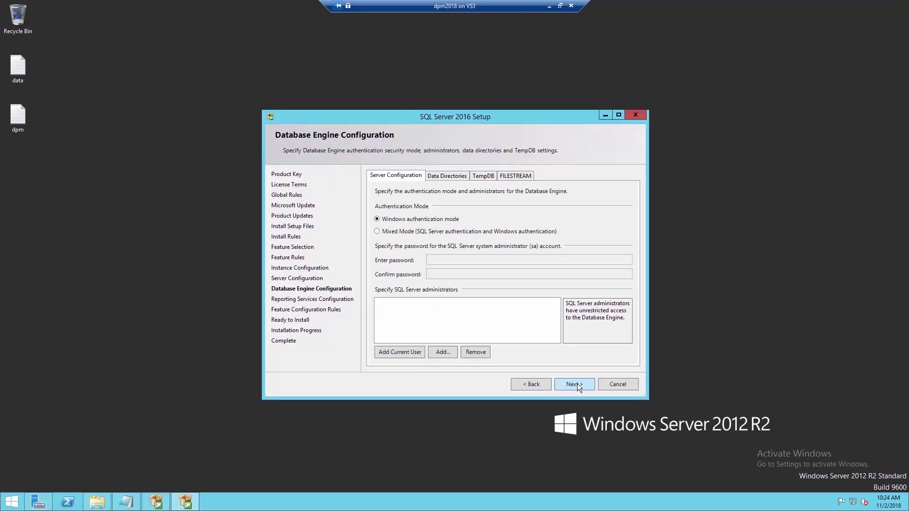
# - Add the current user and sqldpmadmin as SQL Server administrators with Windows authentication
pyautogui.click(407, 351)
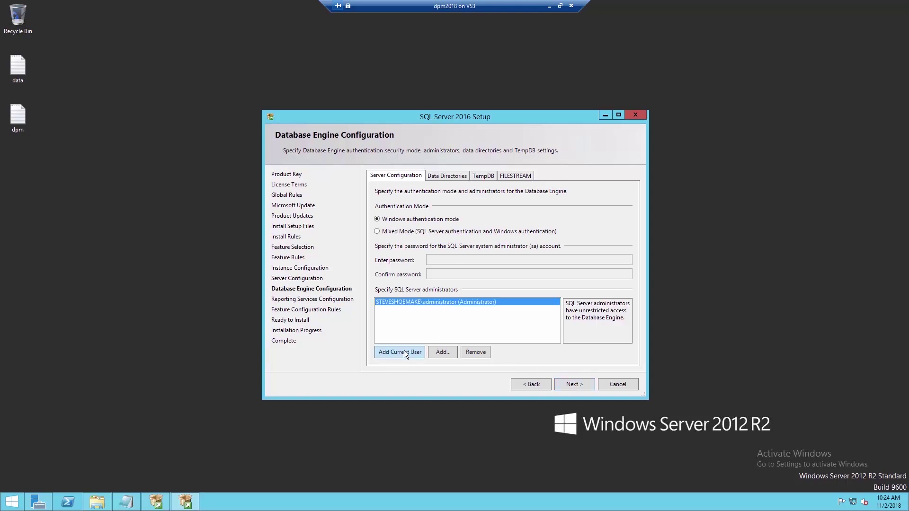
pyautogui.click(442, 351)
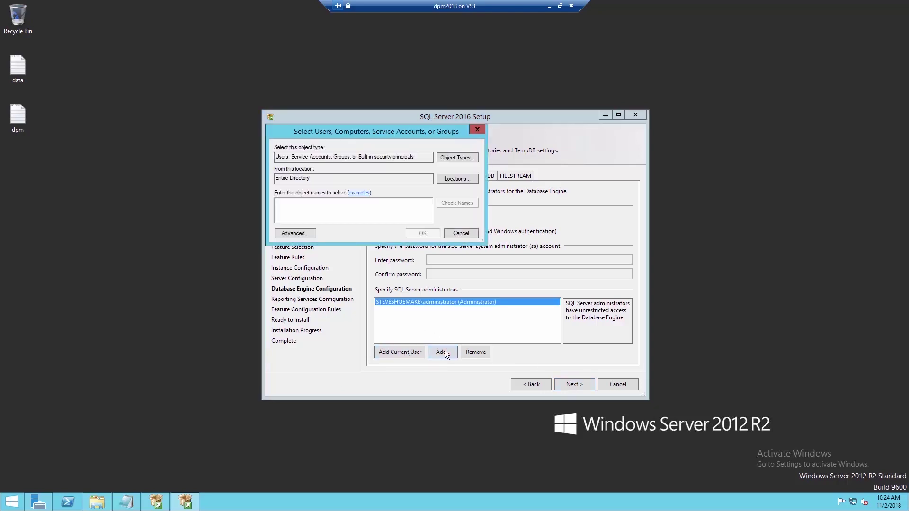
pyautogui.write('sqldpmadmin')
pyautogui.press('Return')
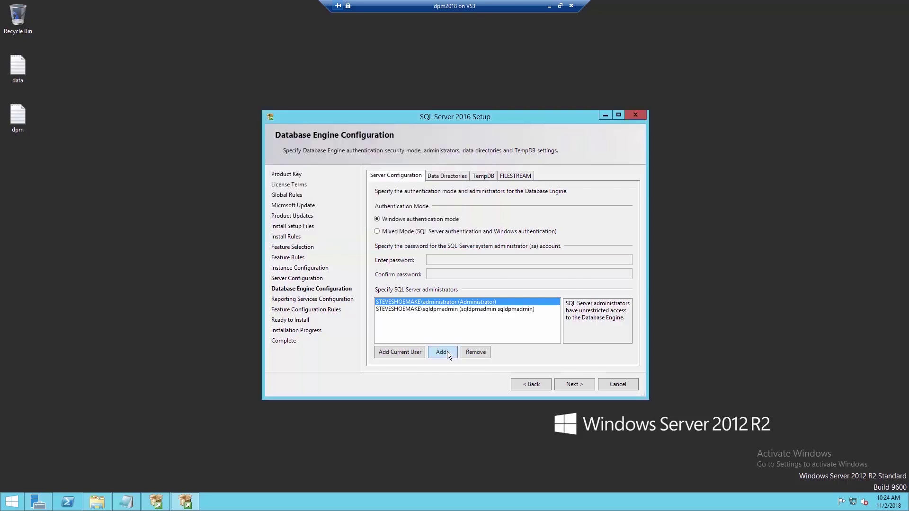
pyautogui.click(570, 384)
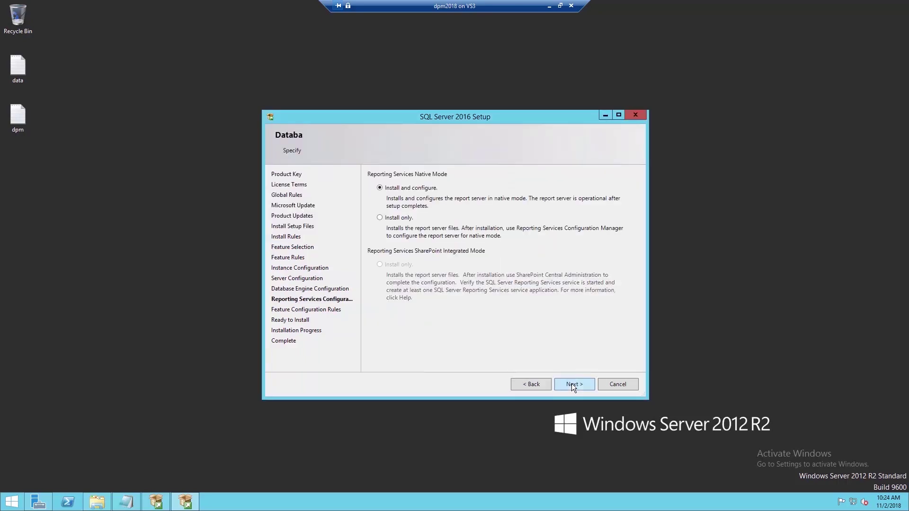
# - Keep Reporting Services install and configure, run the installation, and close Setup after all features succeed
pyautogui.click(571, 383)
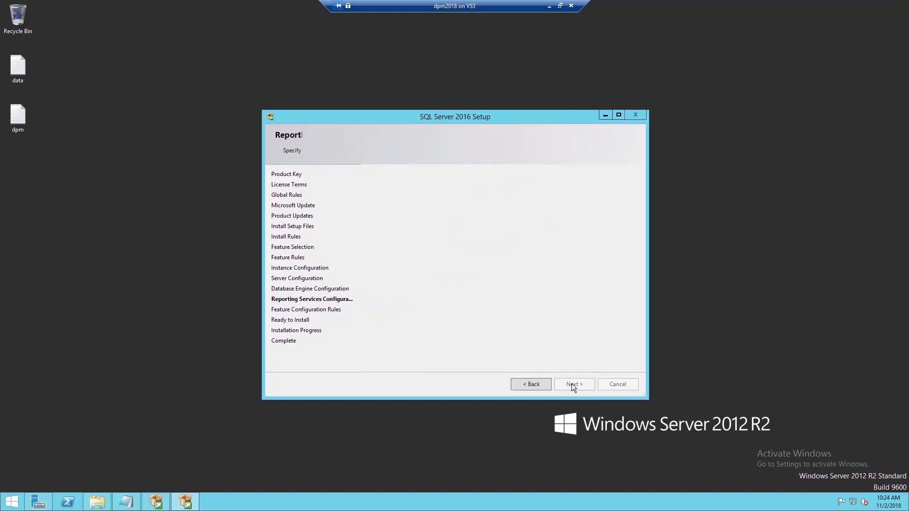
pyautogui.click(572, 383)
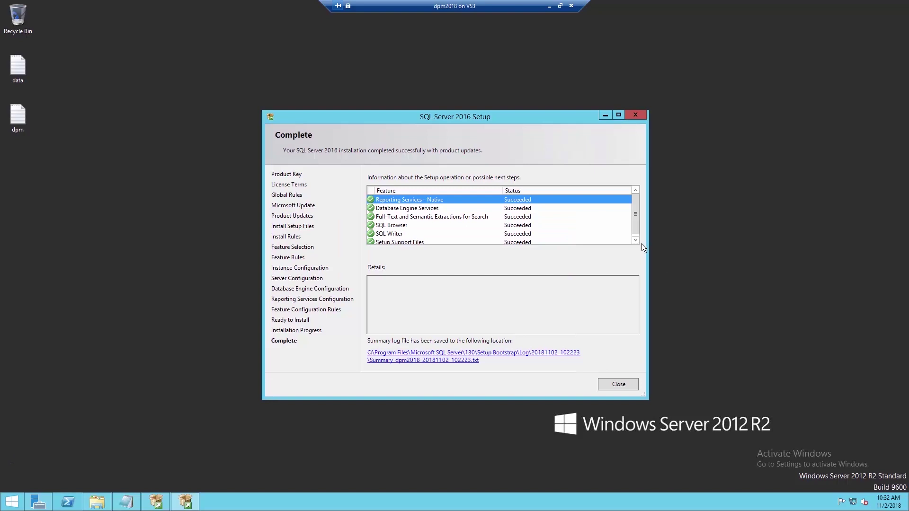
pyautogui.click(635, 240)
pyautogui.click(618, 385)
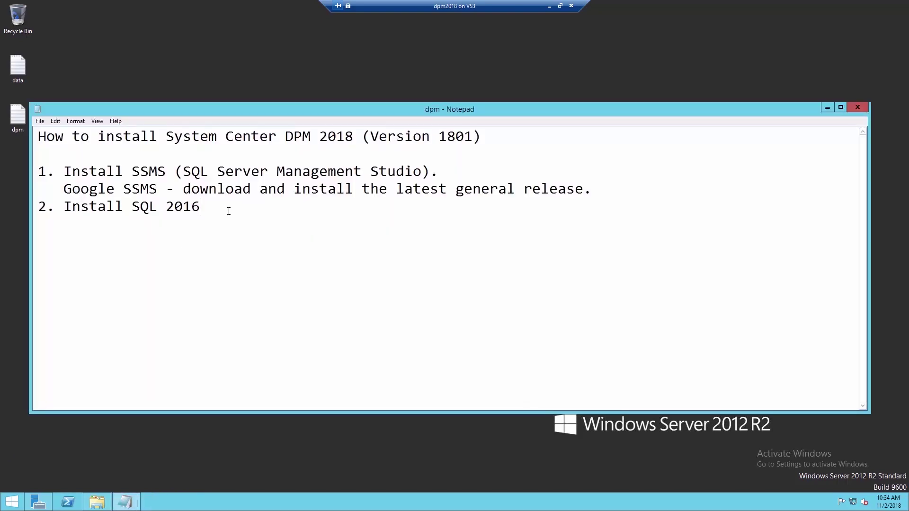
# - End line 2 with a period and add '3. Extract SC DPM 2018 and run the setup file.'
pyautogui.write('.')
pyautogui.press('Return')
pyautogui.write('3. Extract SC DPM 2018 and run the setup file.')
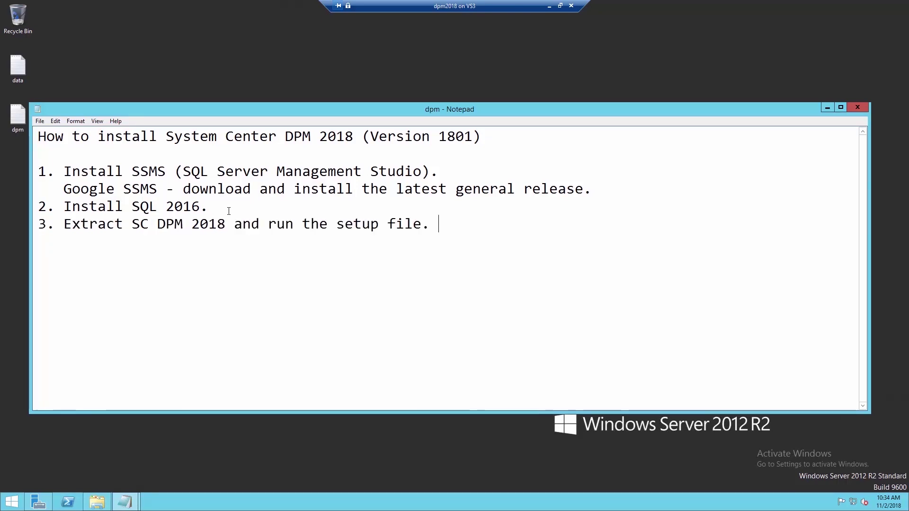
pyautogui.click(97, 502)
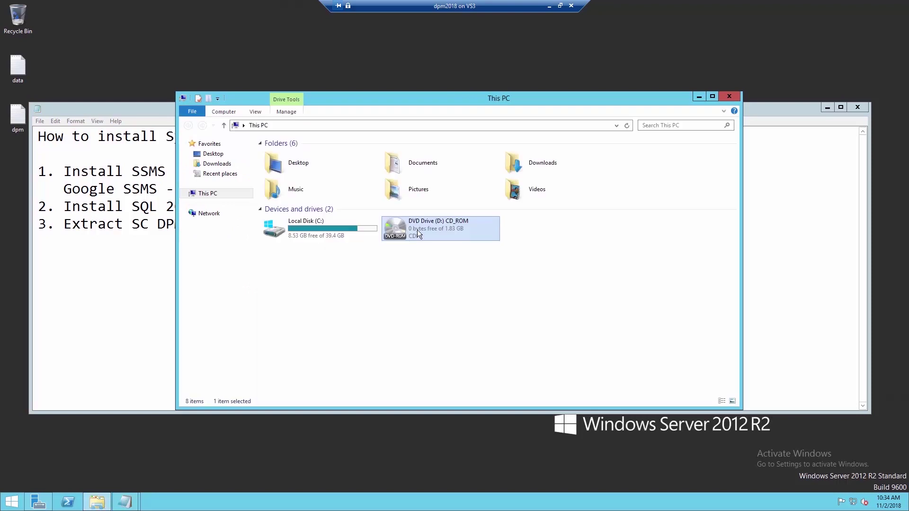
# - Launch SCDPM_1801 from the DVD drive and accept its license agreement
pyautogui.doubleClick(416, 229)
pyautogui.click(290, 154)
pyautogui.doubleClick(290, 154)
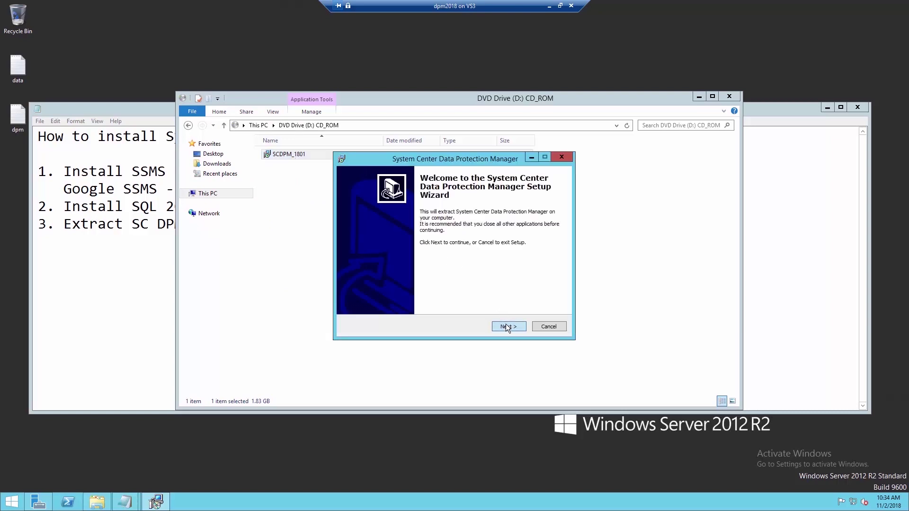
pyautogui.click(505, 325)
pyautogui.click(402, 295)
pyautogui.click(510, 326)
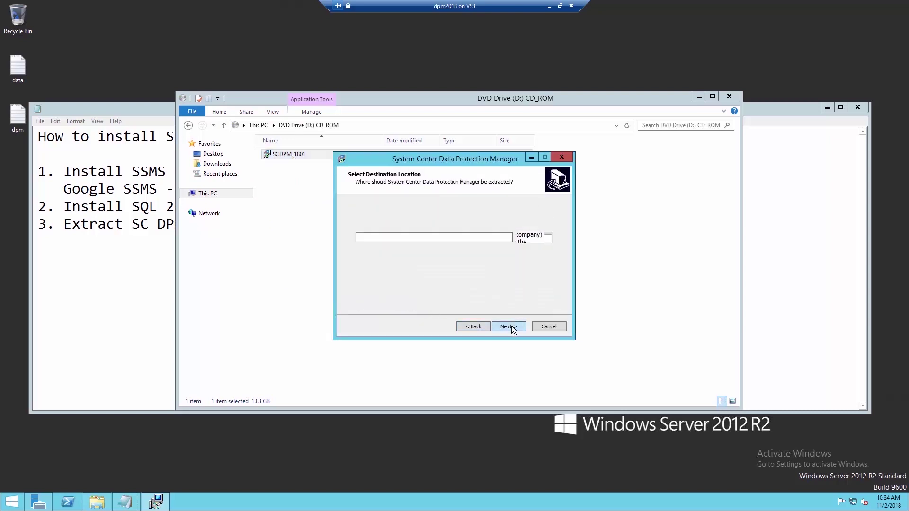
# - Extract the files to C:\System Center Data Protection Manager and close the finished wizard
pyautogui.click(360, 238)
pyautogui.press('BackSpace')
pyautogui.write('C')
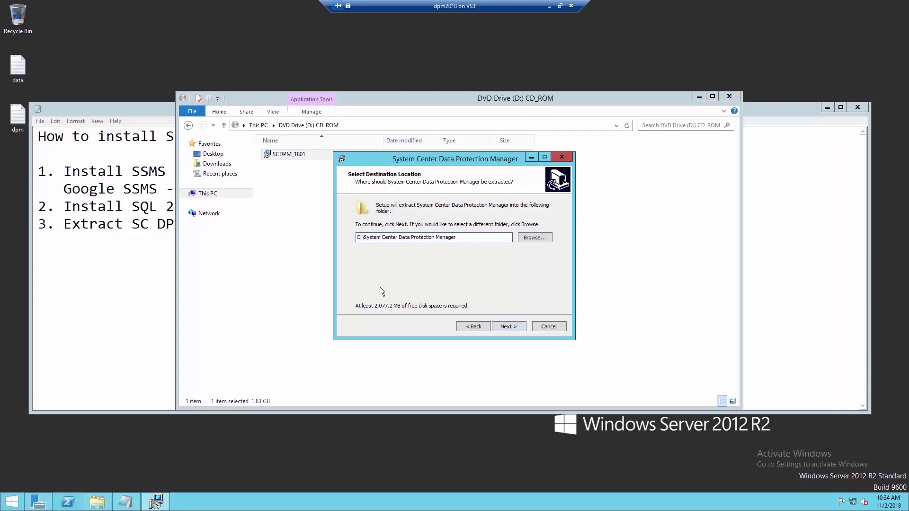
pyautogui.click(507, 326)
pyautogui.click(509, 327)
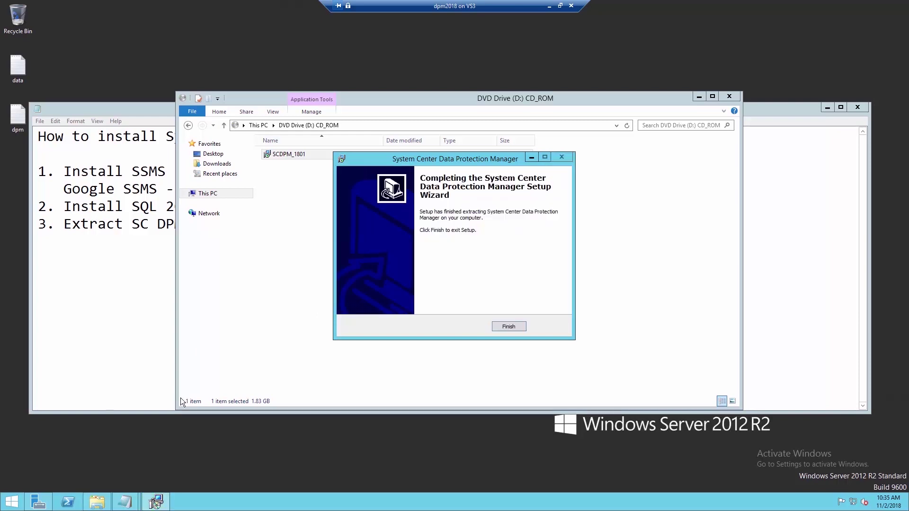
pyautogui.click(508, 326)
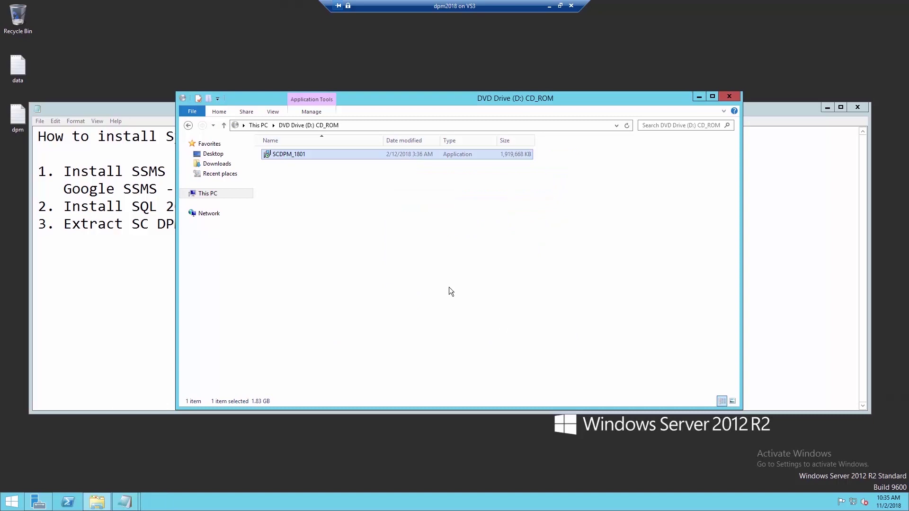
# - Run Setup from C:\System Center Data Protection Manager and choose to install Data Protection Manager
pyautogui.click(215, 194)
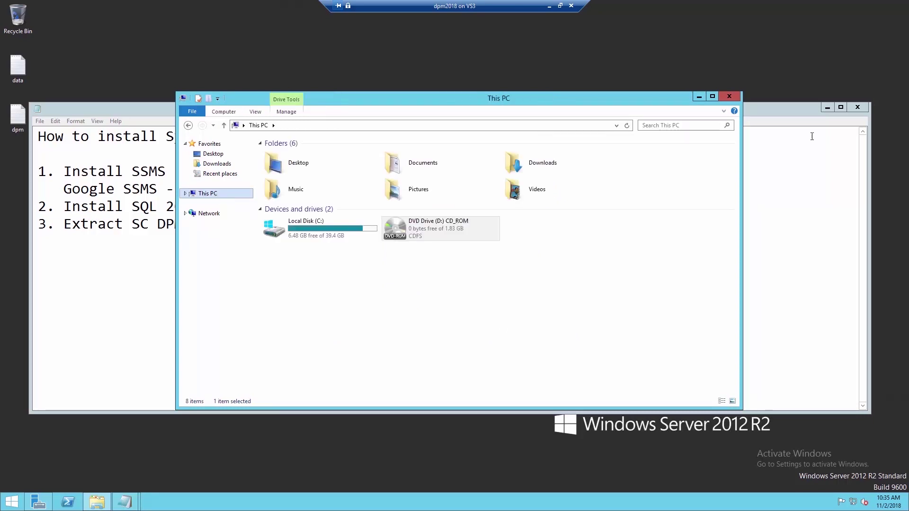
pyautogui.click(827, 108)
pyautogui.doubleClick(304, 228)
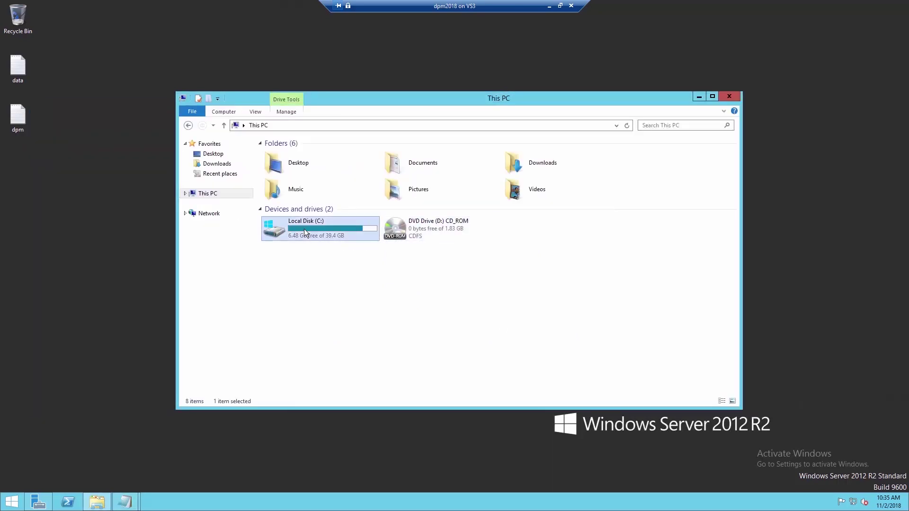
pyautogui.doubleClick(296, 184)
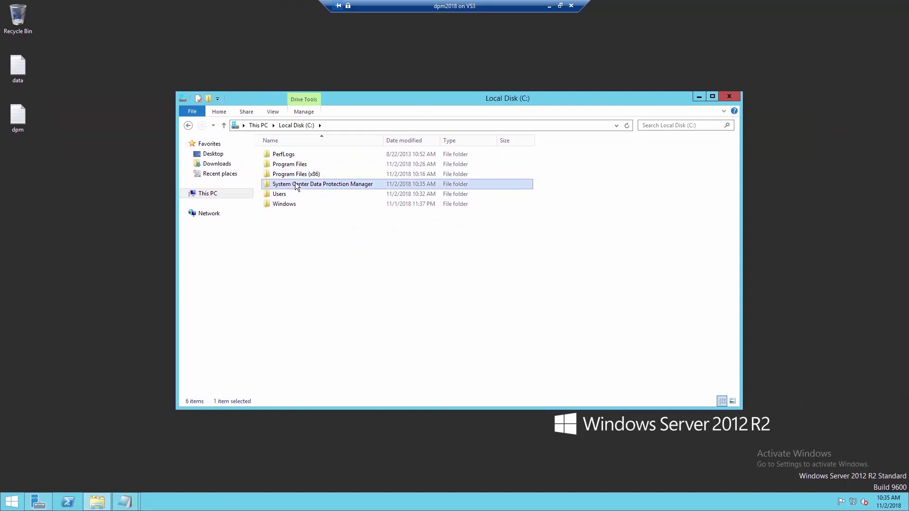
pyautogui.scroll(-4, 296, 187)
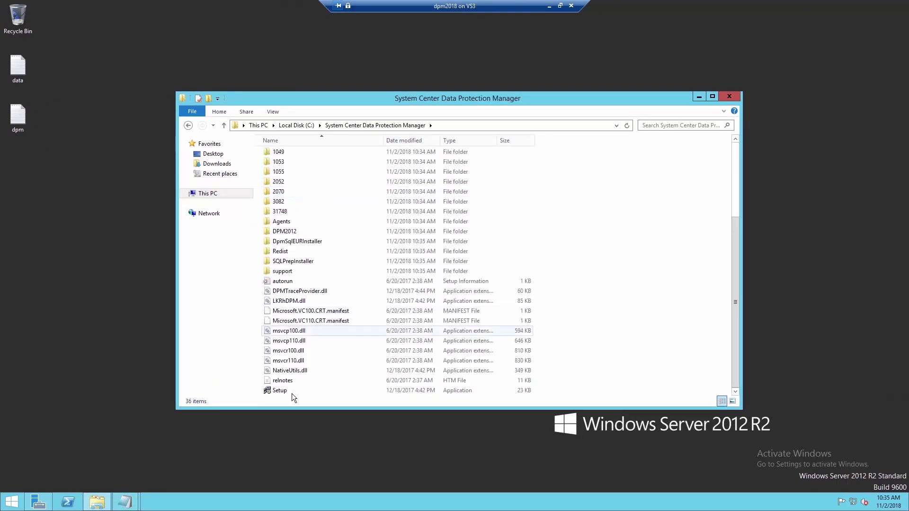
pyautogui.click(277, 391)
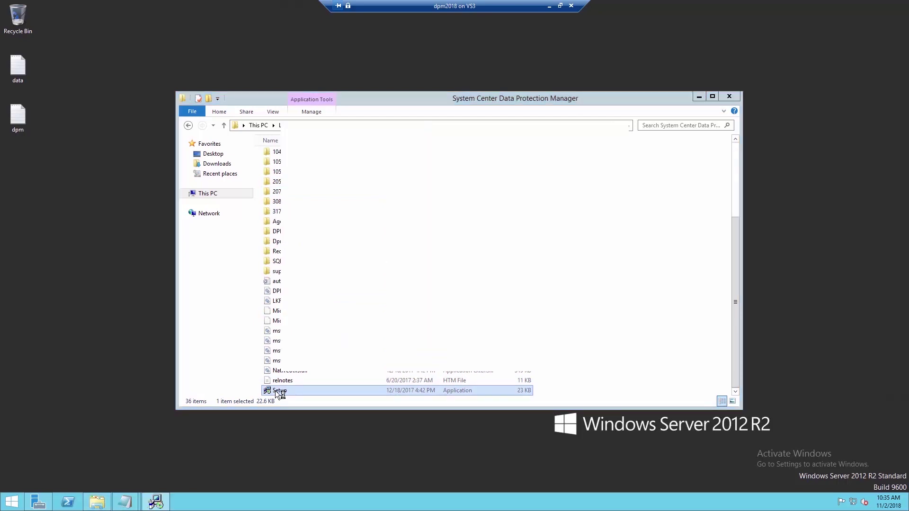
pyautogui.click(698, 97)
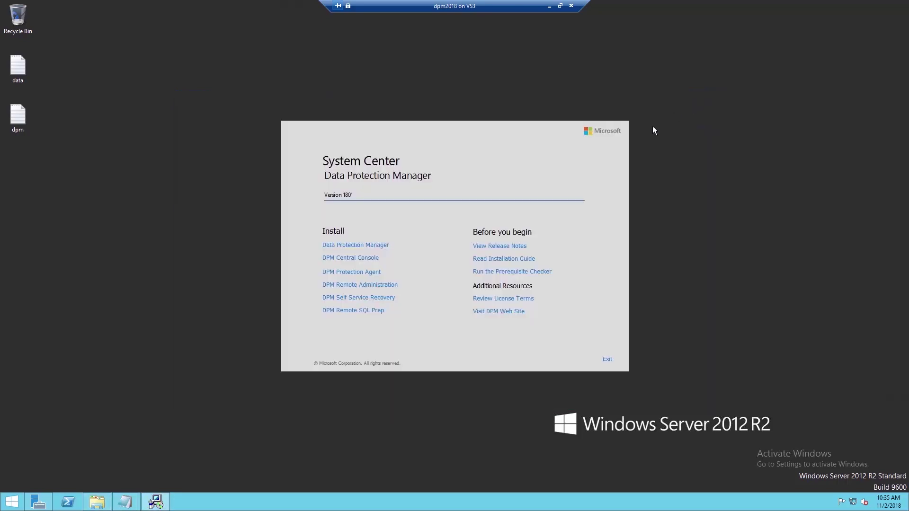
pyautogui.click(372, 247)
# - Accept the DPM license and run the prerequisites check against the stand-alone SQL instance named by the server's FQDN
pyautogui.click(472, 355)
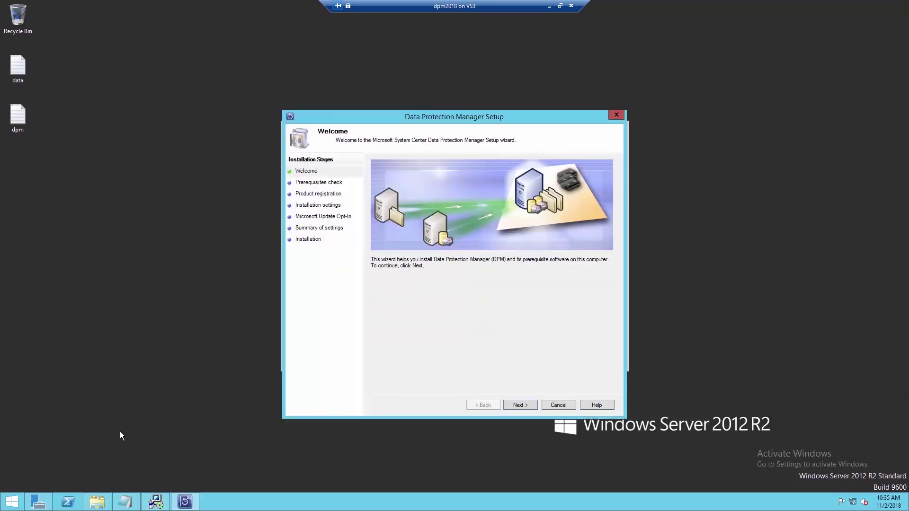
pyautogui.click(526, 406)
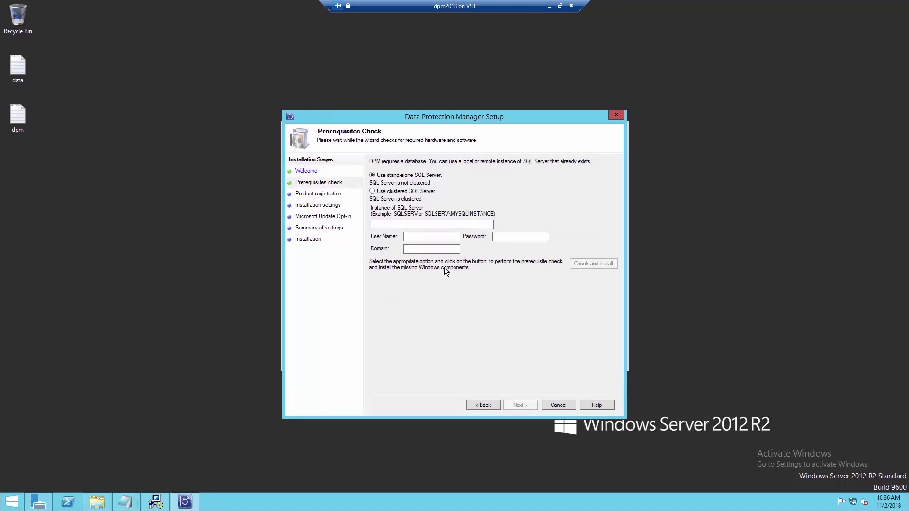
pyautogui.click(396, 224)
pyautogui.write('dpm2018.steveshoemake.com')
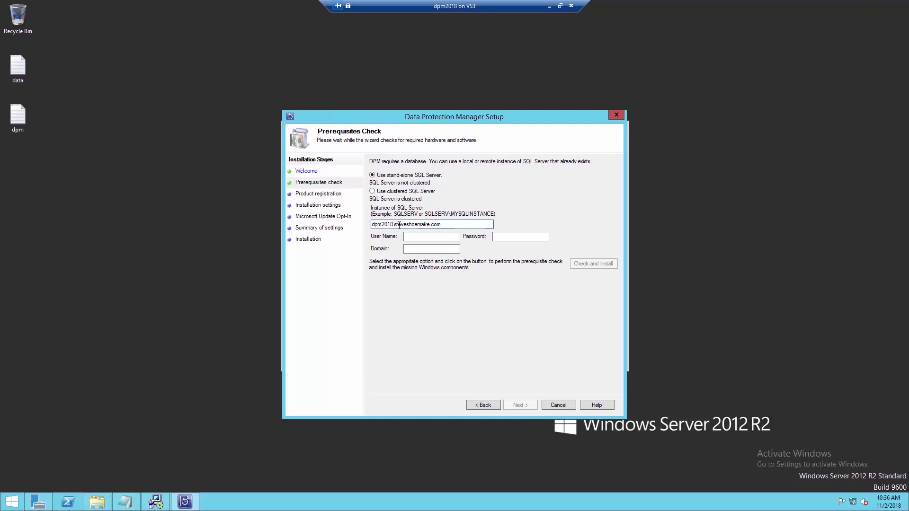
pyautogui.click(426, 239)
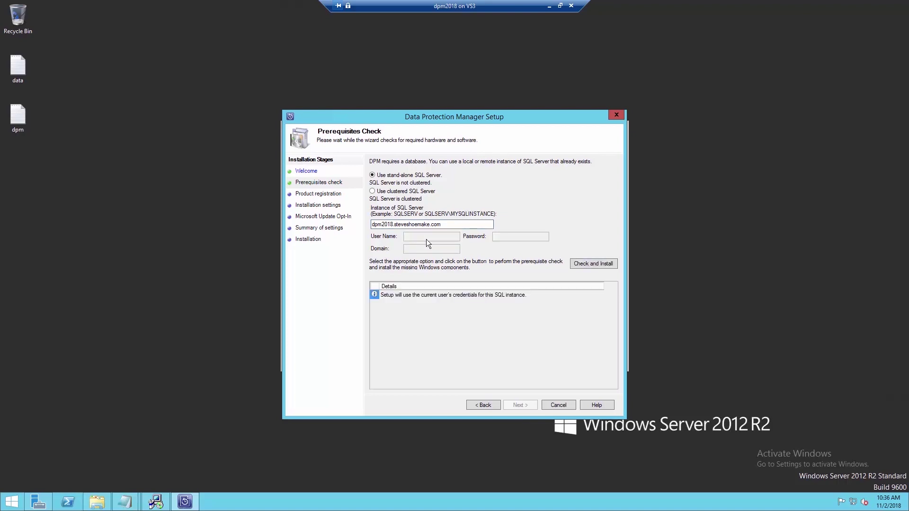
pyautogui.click(595, 263)
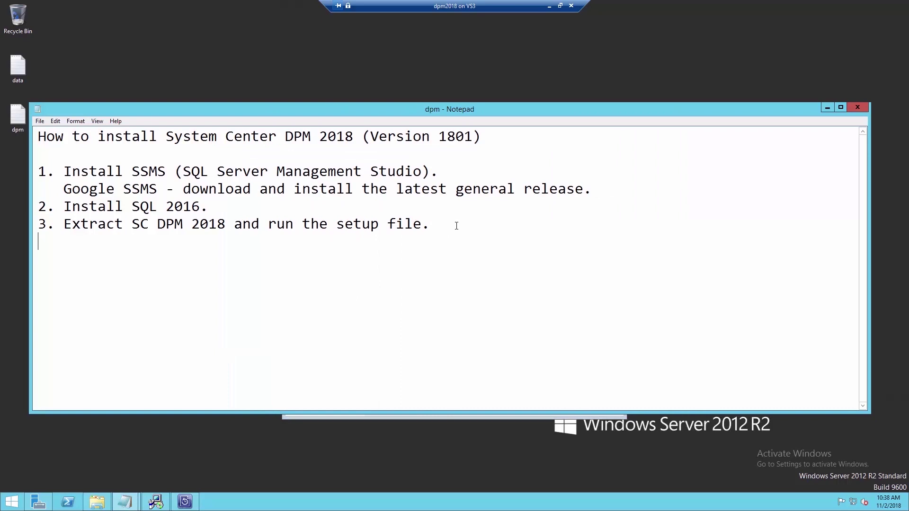
# - Paste the note that the SSMS error means uninstalling 17.9 and using 16.5.3
pyautogui.write('If you get the error - "SQL Server Management Tools are not installed" then you    probably installed SSMS version 17 or higher. That is what I did.  At the time of    this tutorial 17.9 was the latest general release.  Uninstall and use 16.5.3 instead.')
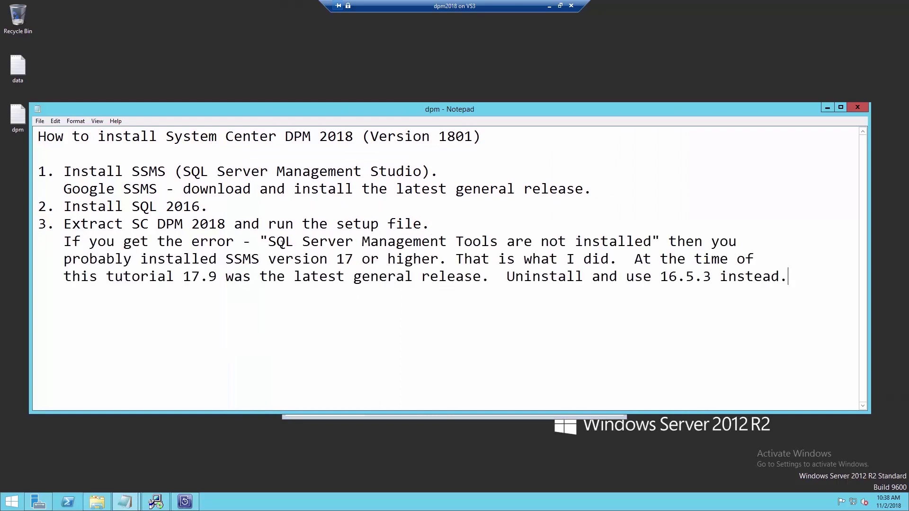
pyautogui.moveTo(539, 241); pyautogui.dragTo(653, 242)
pyautogui.click(564, 246)
pyautogui.moveTo(660, 277); pyautogui.dragTo(779, 282)
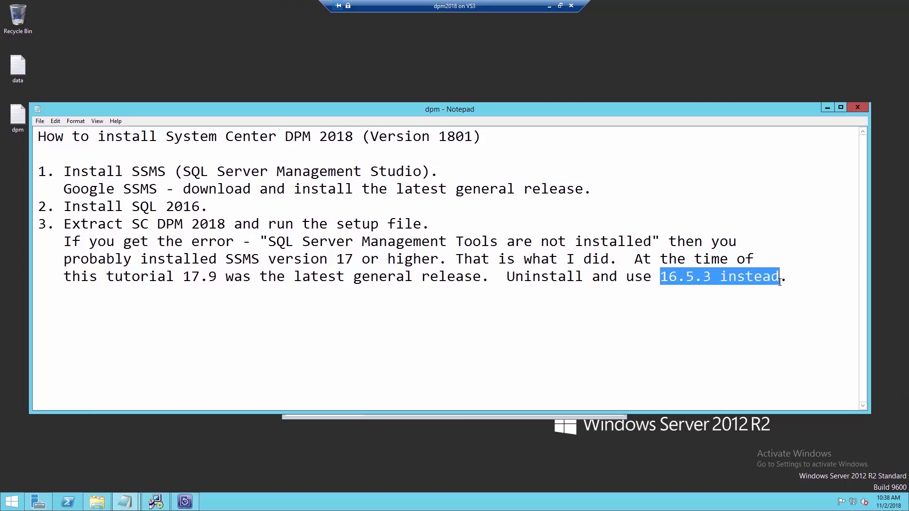
pyautogui.click(222, 330)
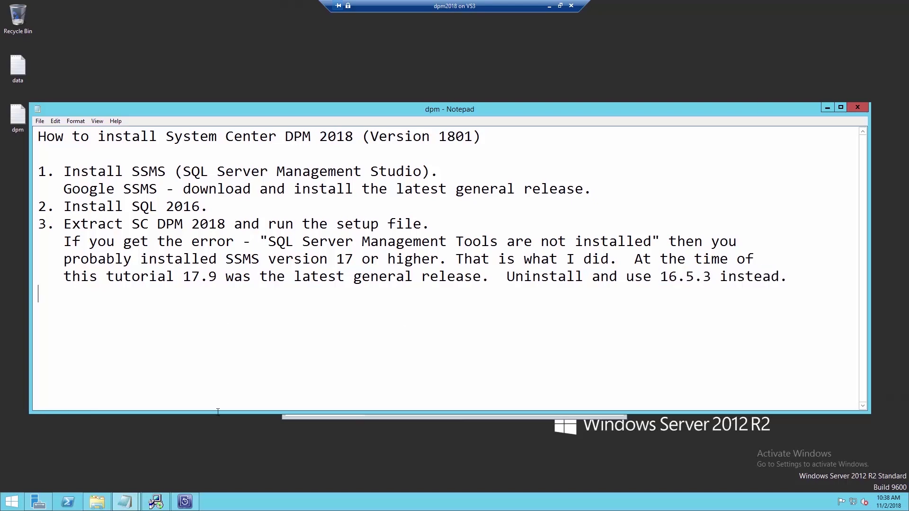
# - Minimize Notepad and cancel Data Protection Manager Setup
pyautogui.click(228, 453)
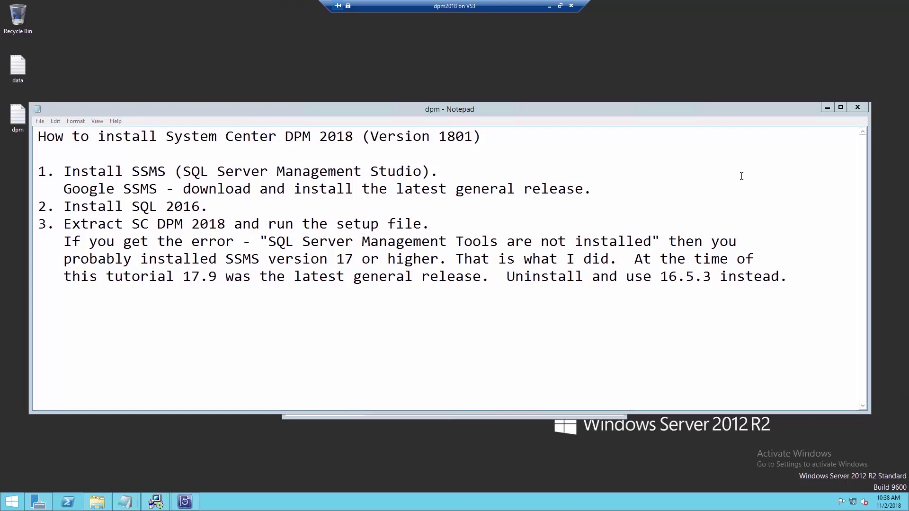
pyautogui.click(827, 107)
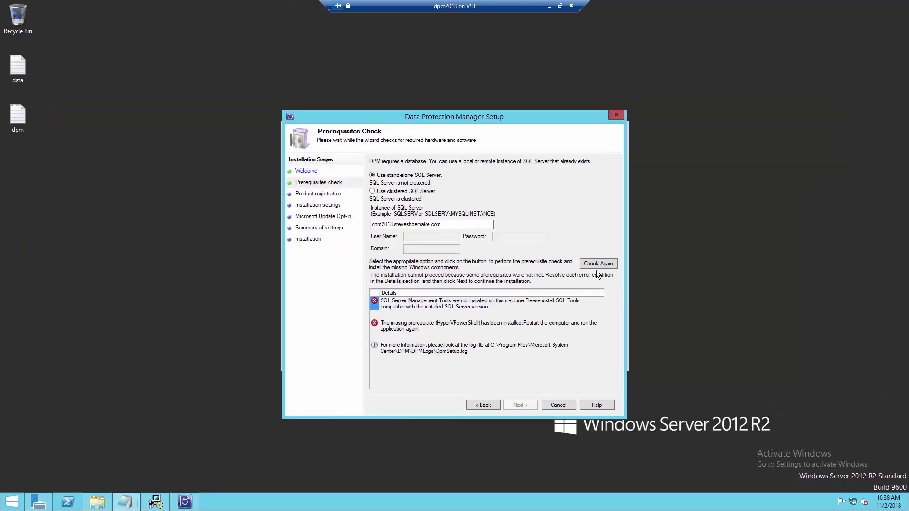
pyautogui.click(557, 406)
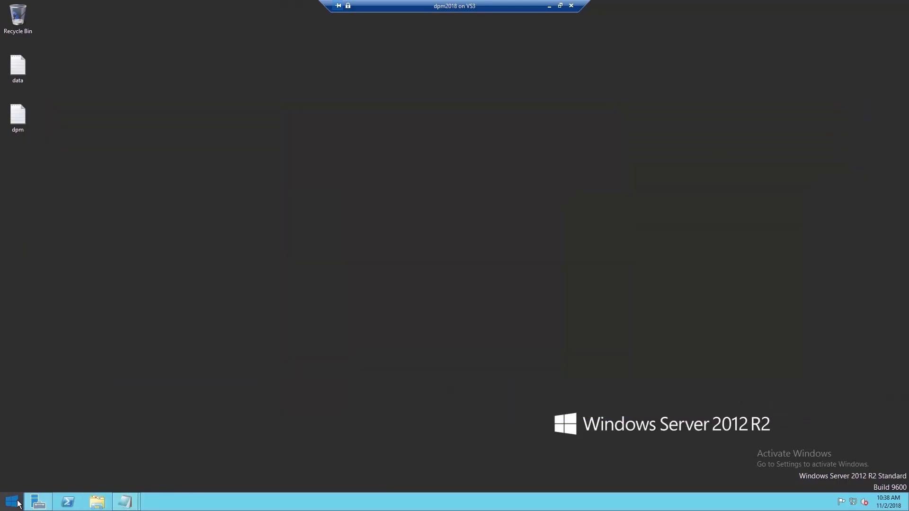
# - Open Control Panel from the Start screen search with 'control'
pyautogui.click(14, 501)
pyautogui.write('control')
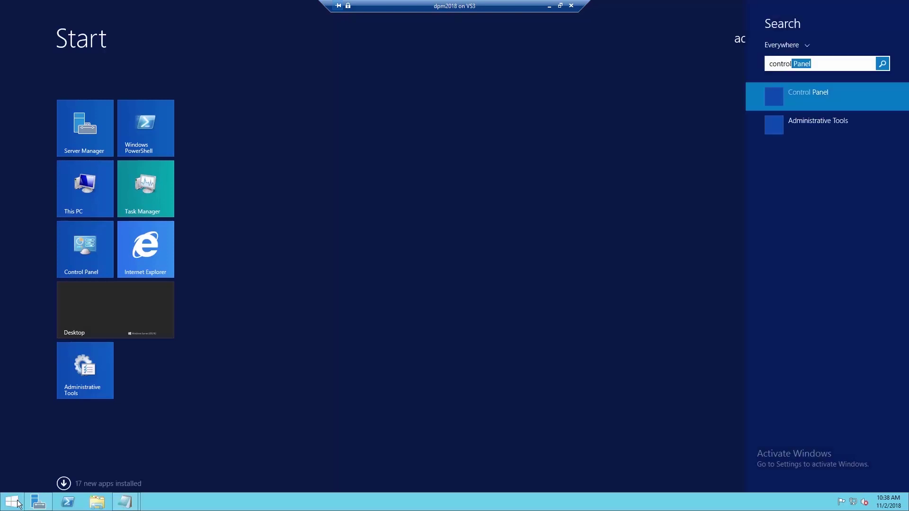
pyautogui.press('Return')
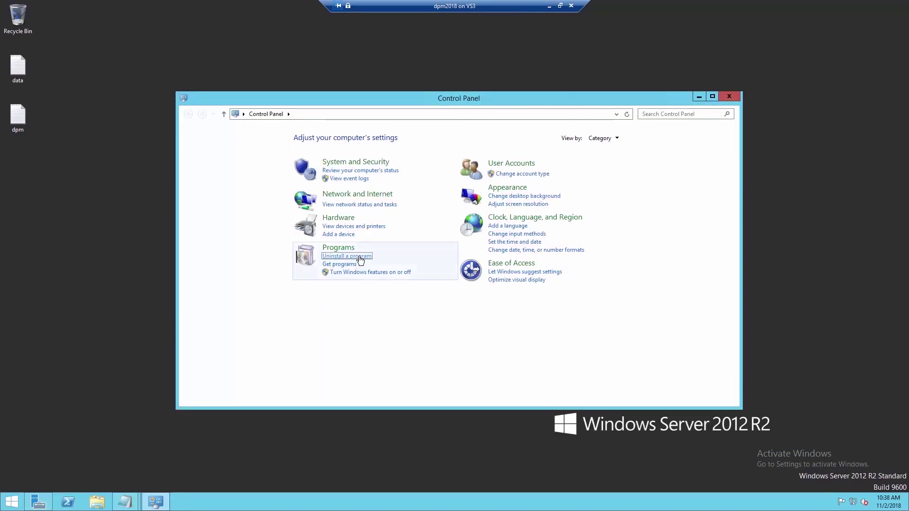
# - Uninstall SQL Server Management Studio 17.9 from Programs and Features and close the completed uninstaller
pyautogui.click(359, 256)
pyautogui.scroll(-5, 371, 259)
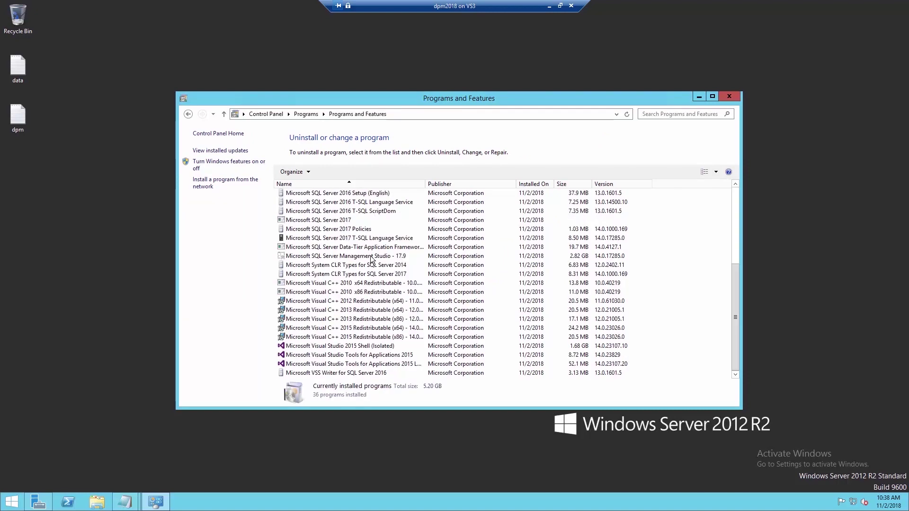
pyautogui.click(371, 258)
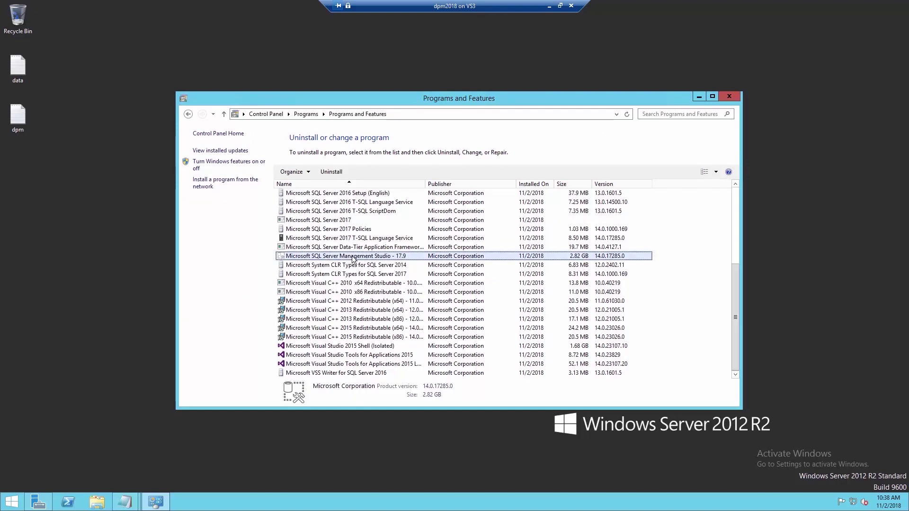
pyautogui.click(330, 172)
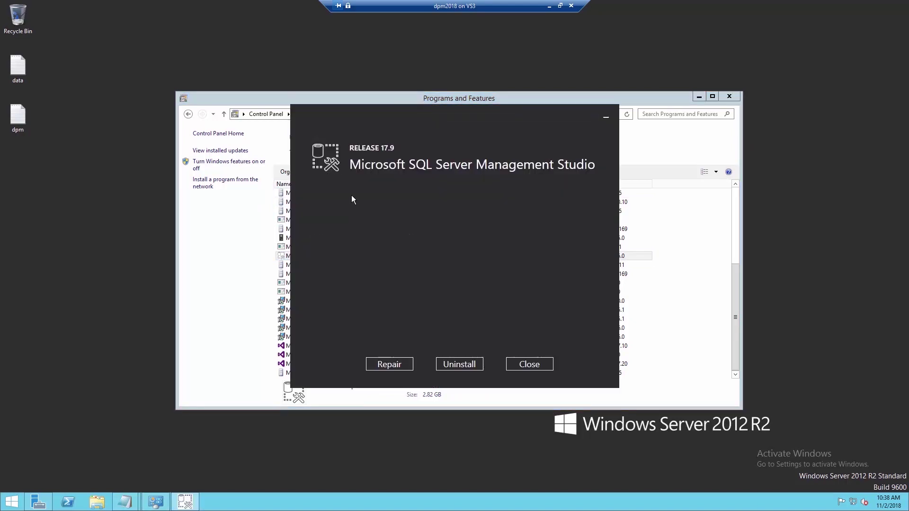
pyautogui.click(457, 365)
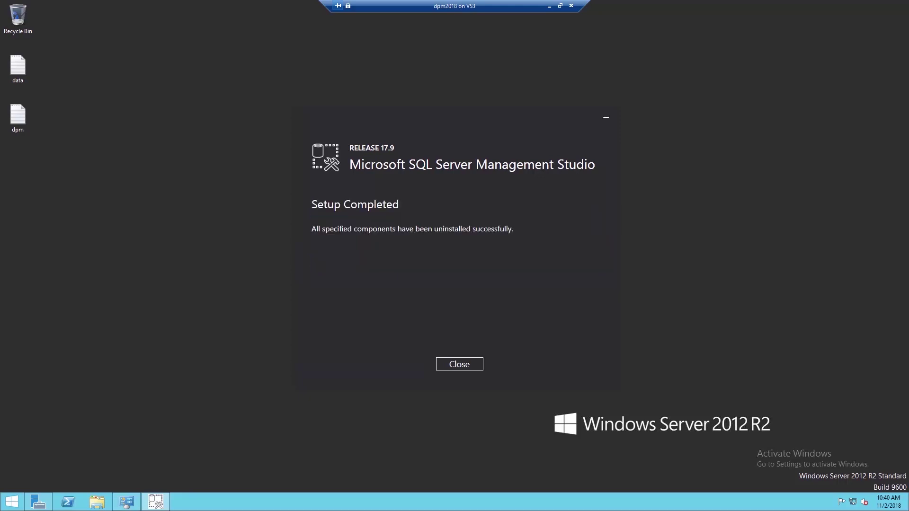
pyautogui.click(452, 368)
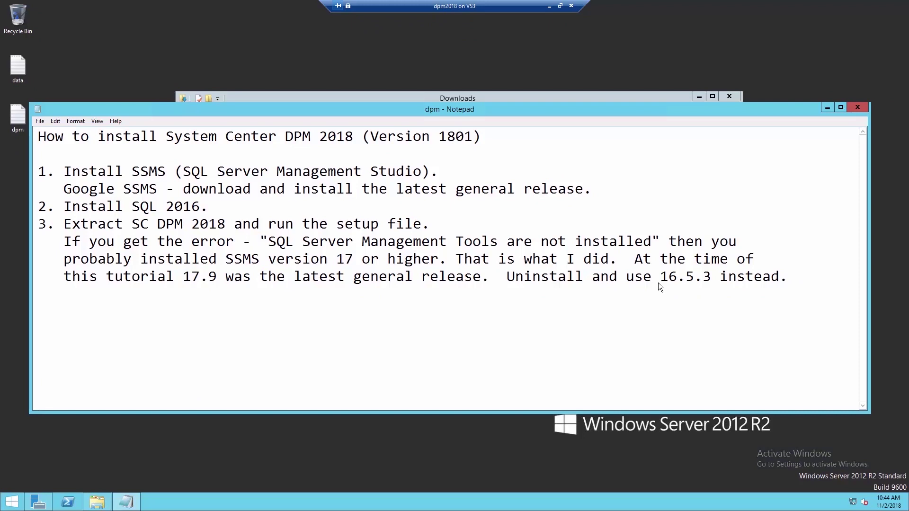
# - Run SSMS-Setup-ENU16.5.3 from Downloads and install SQL Server Management Studio 16.5.3
pyautogui.moveTo(660, 277); pyautogui.dragTo(801, 280)
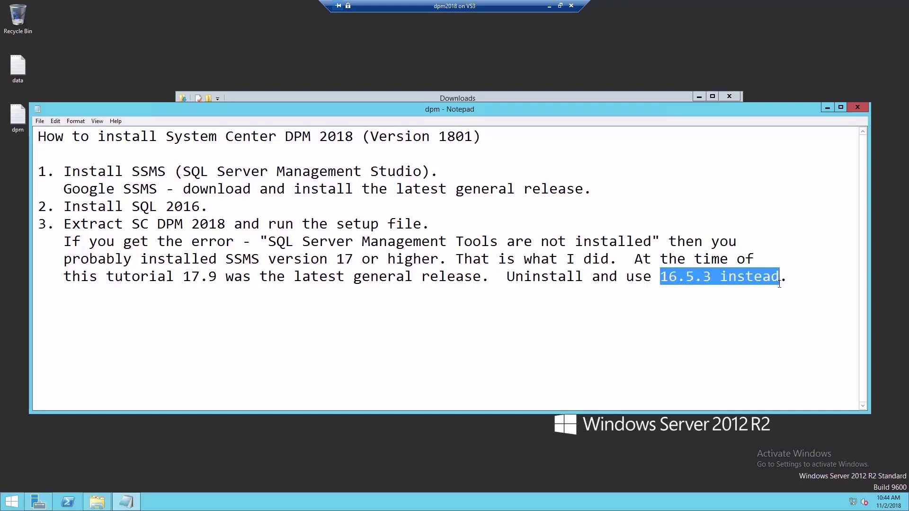
pyautogui.click(802, 280)
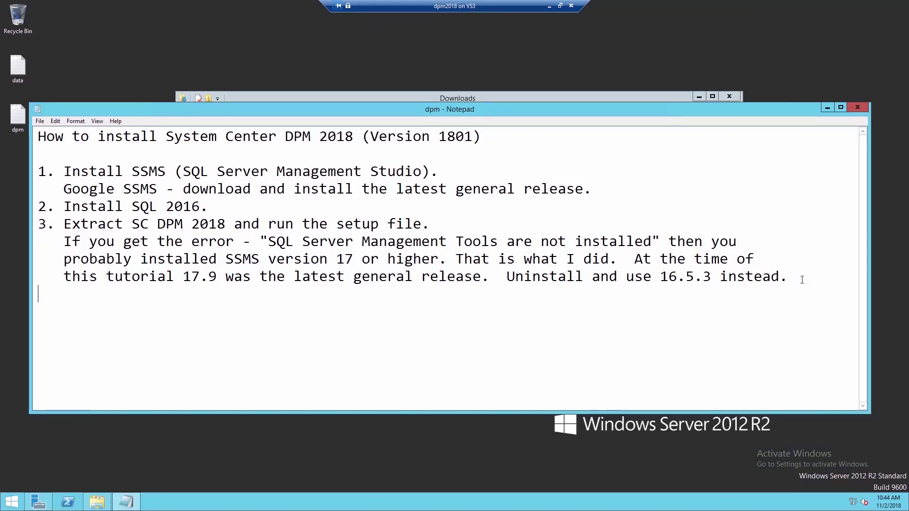
pyautogui.click(481, 98)
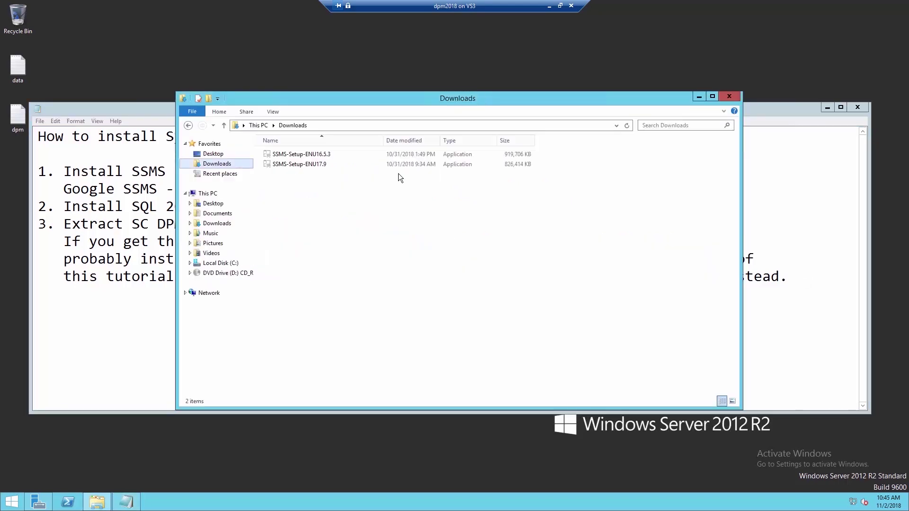
pyautogui.click(301, 154)
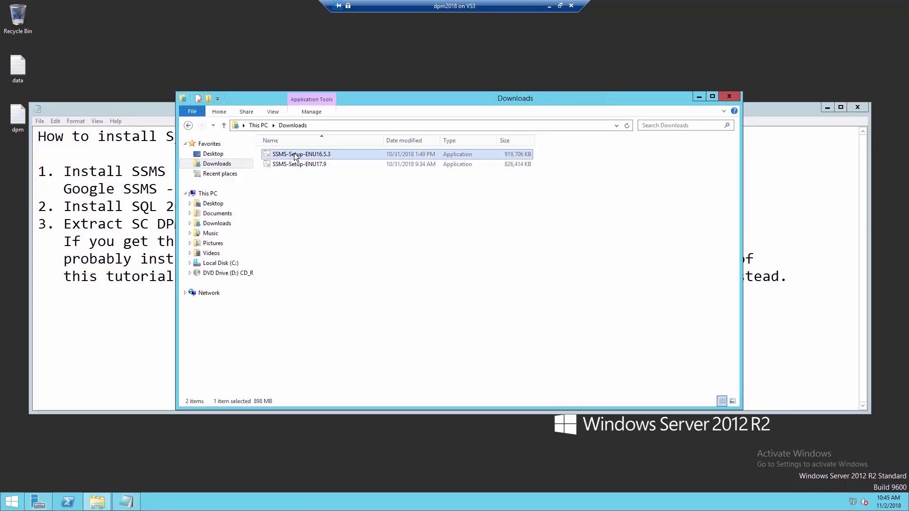
pyautogui.click(827, 107)
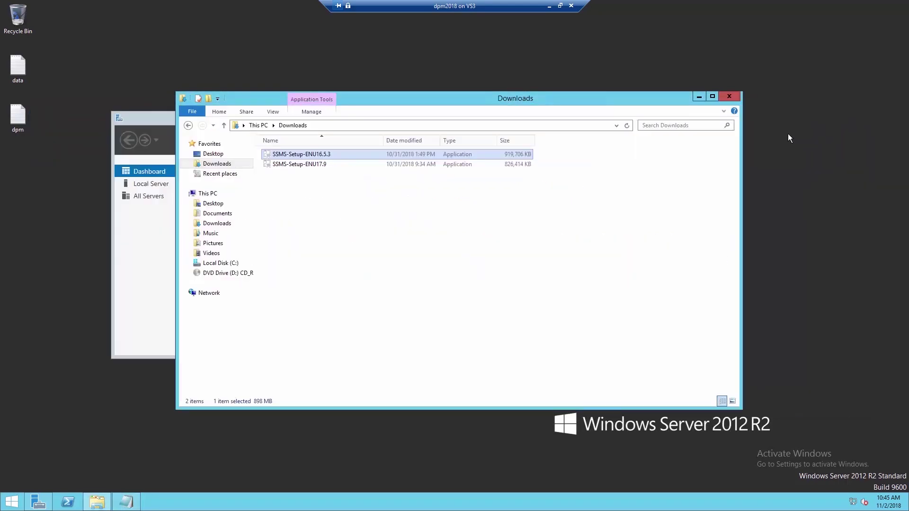
pyautogui.click(699, 98)
pyautogui.click(434, 116)
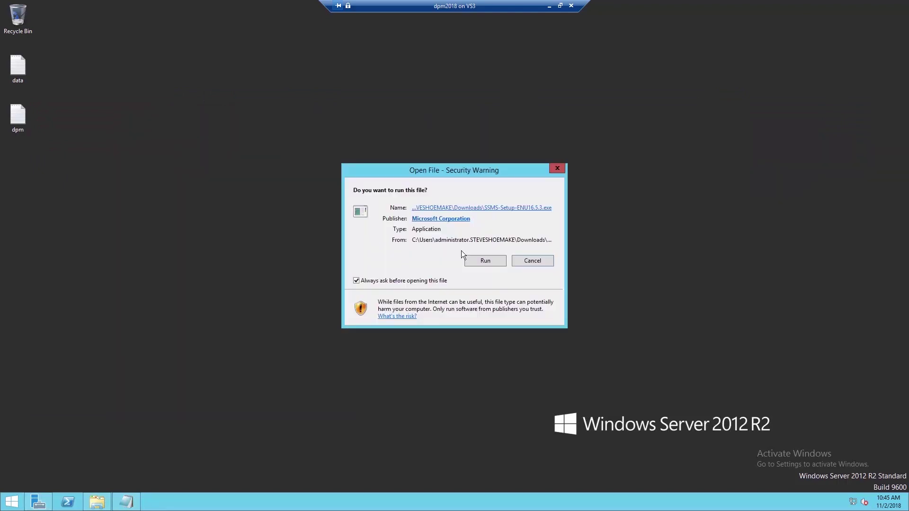
pyautogui.click(483, 261)
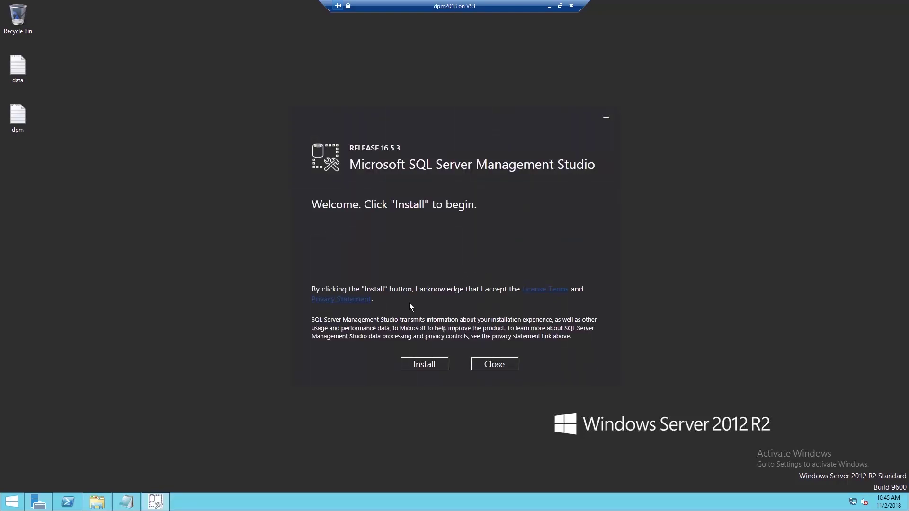
pyautogui.click(420, 363)
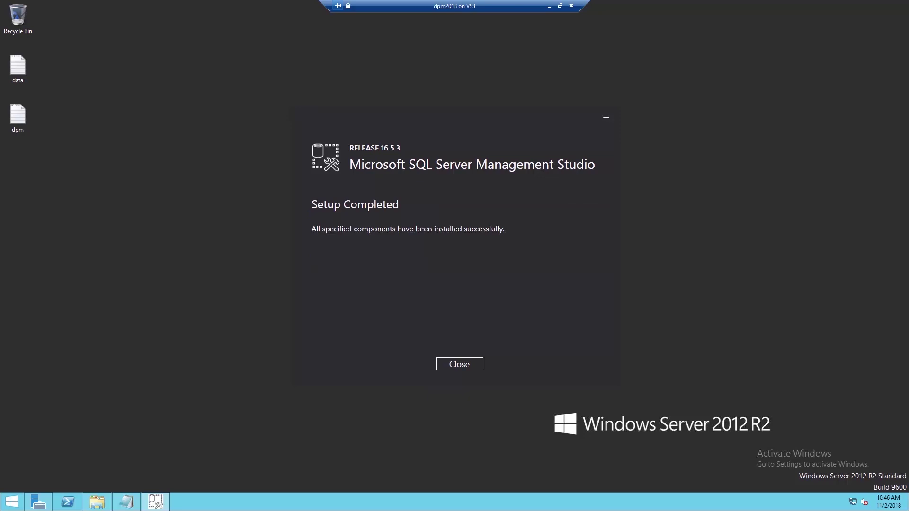
pyautogui.click(459, 364)
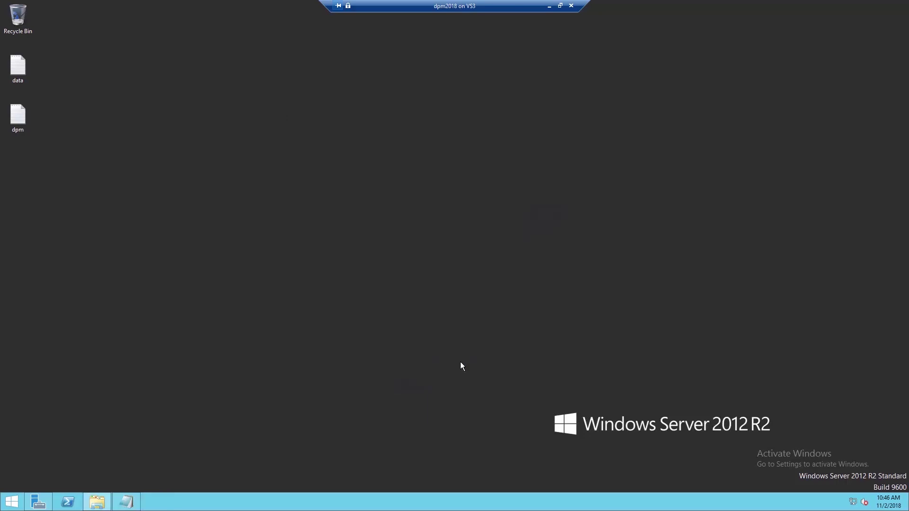
# - Add step 4, 'Run DPM setup file again.', to the notes
pyautogui.click(127, 501)
pyautogui.click(52, 299)
pyautogui.write('4. Run DPM setup file again.')
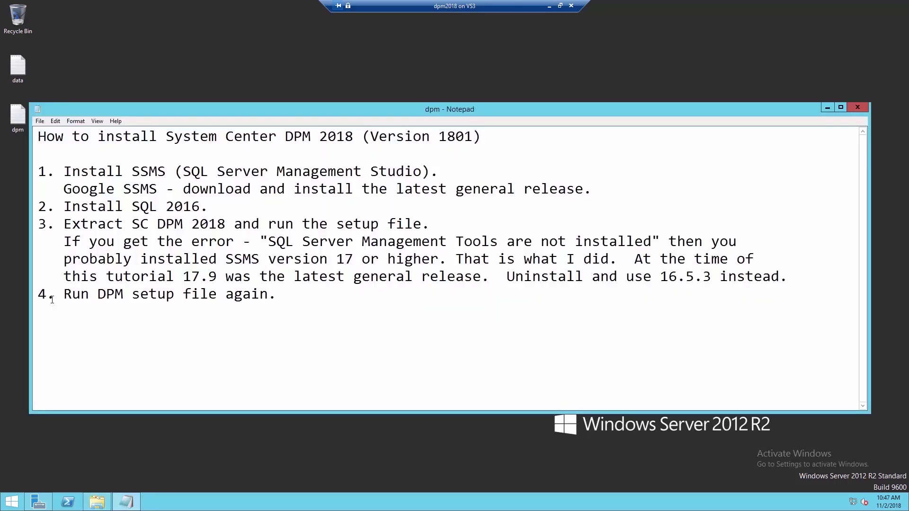
# - Launch DPM Setup from C:\System Center Data Protection Manager
pyautogui.click(97, 503)
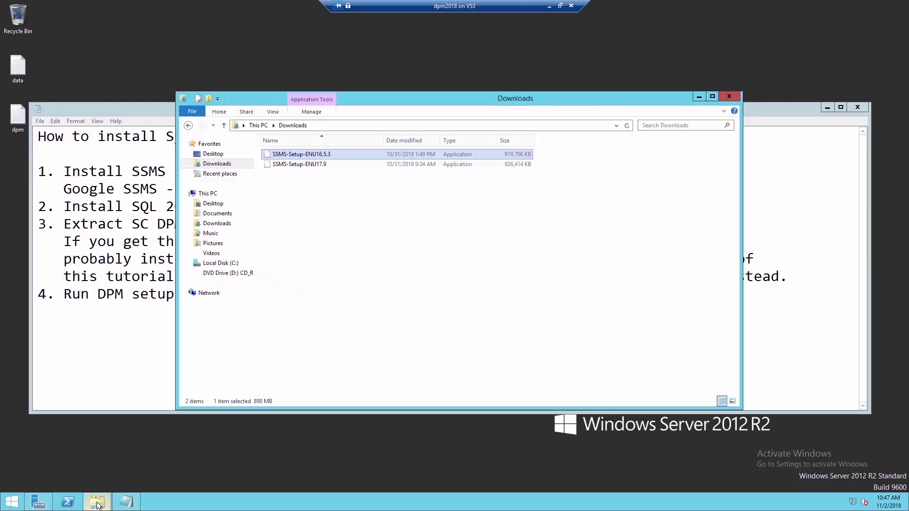
pyautogui.click(228, 264)
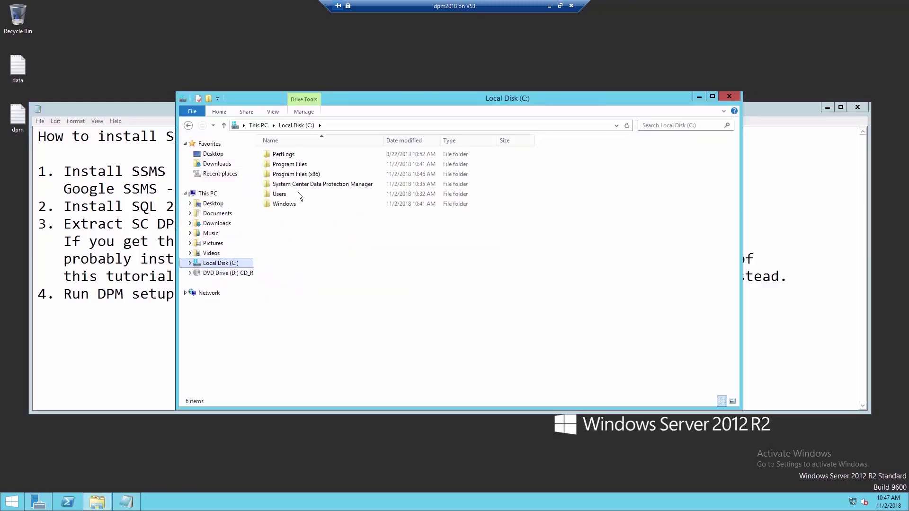
pyautogui.doubleClick(296, 185)
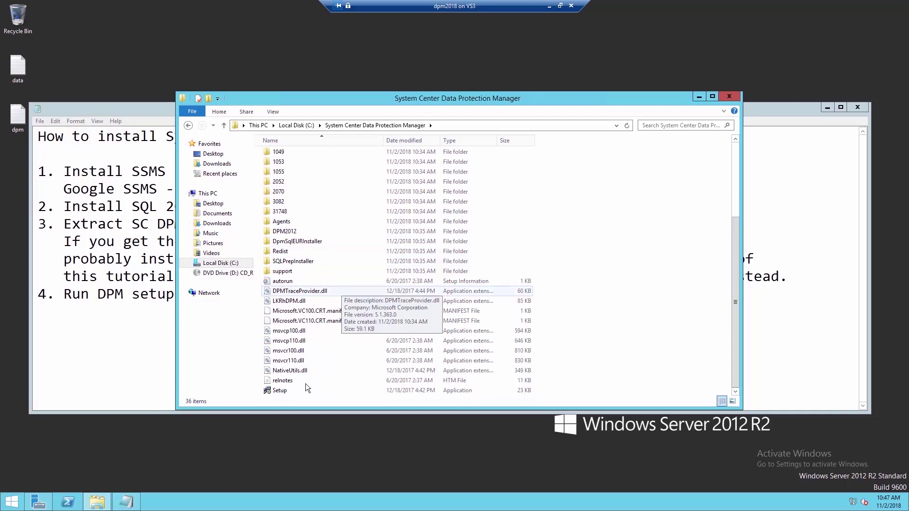
pyautogui.click(279, 390)
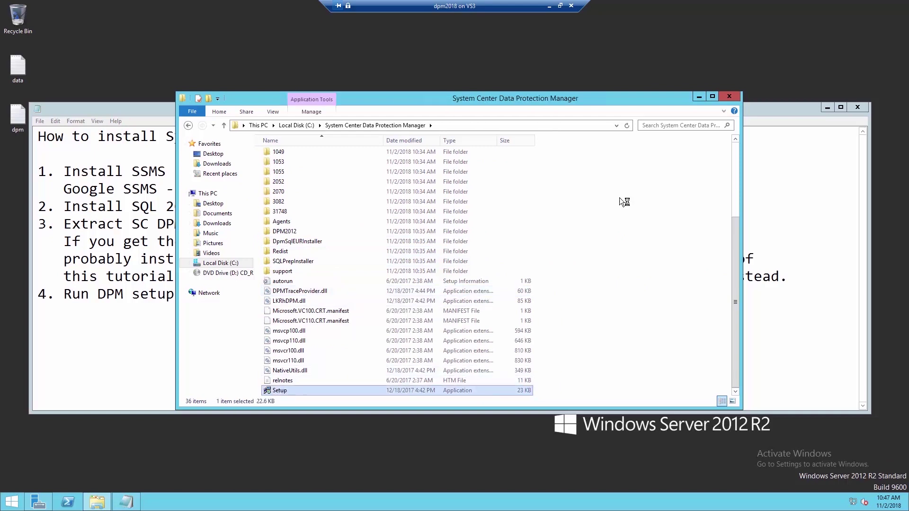
pyautogui.click(825, 107)
pyautogui.click(699, 97)
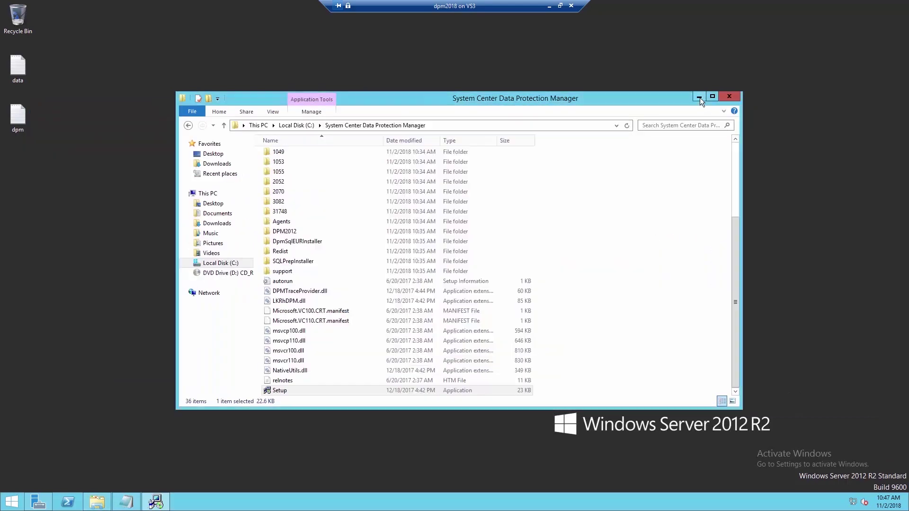
pyautogui.click(381, 249)
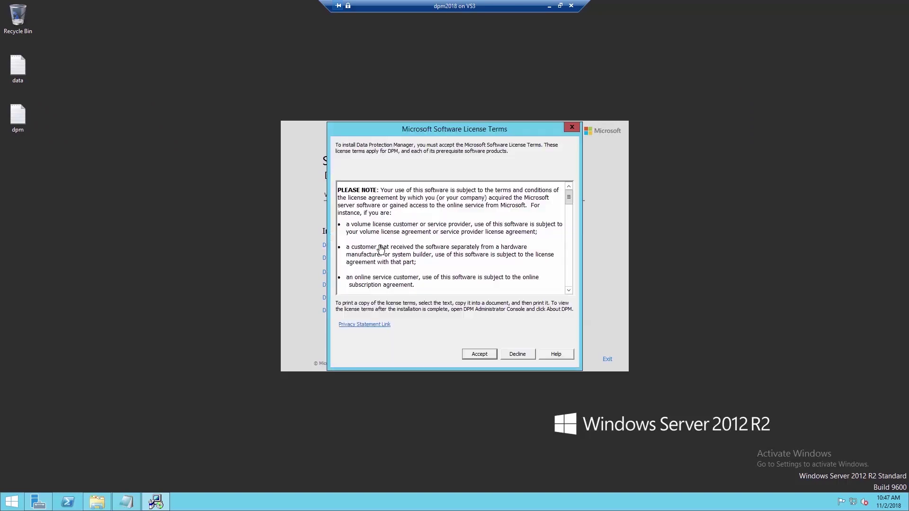
# - Accept the license and run the prerequisites check against the server's FQDN SQL instance
pyautogui.click(485, 353)
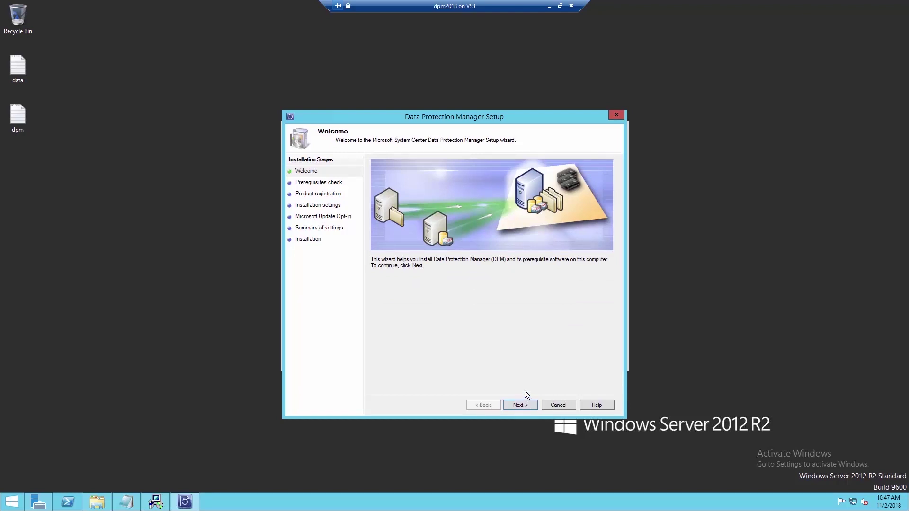
pyautogui.click(519, 405)
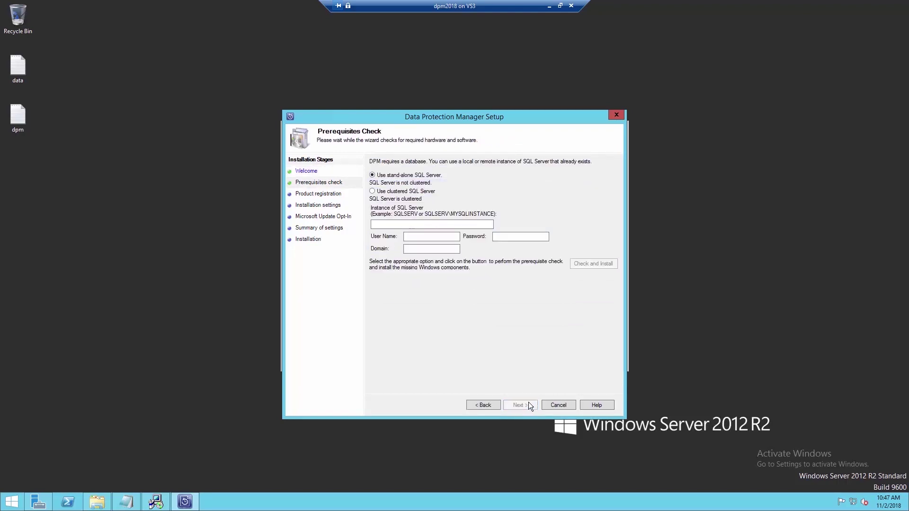
pyautogui.click(390, 226)
pyautogui.write('dpm2018.steveshoemake.com')
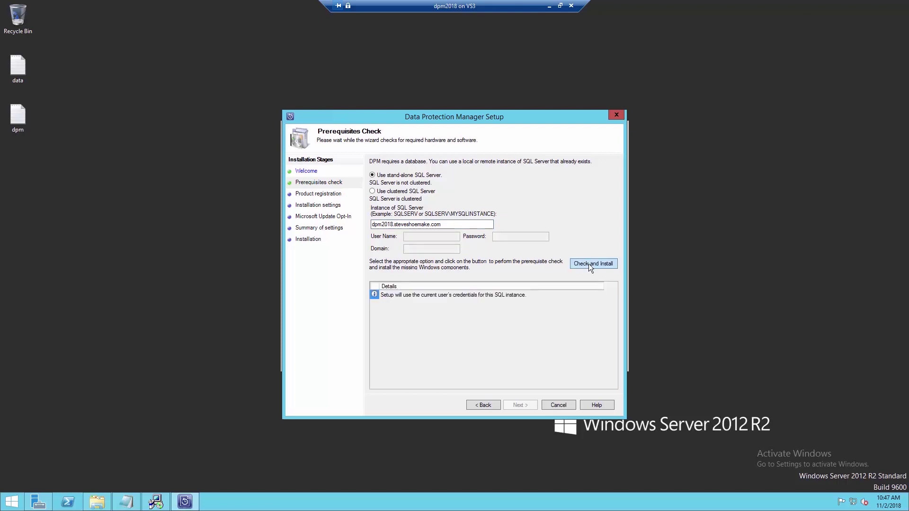
pyautogui.click(588, 263)
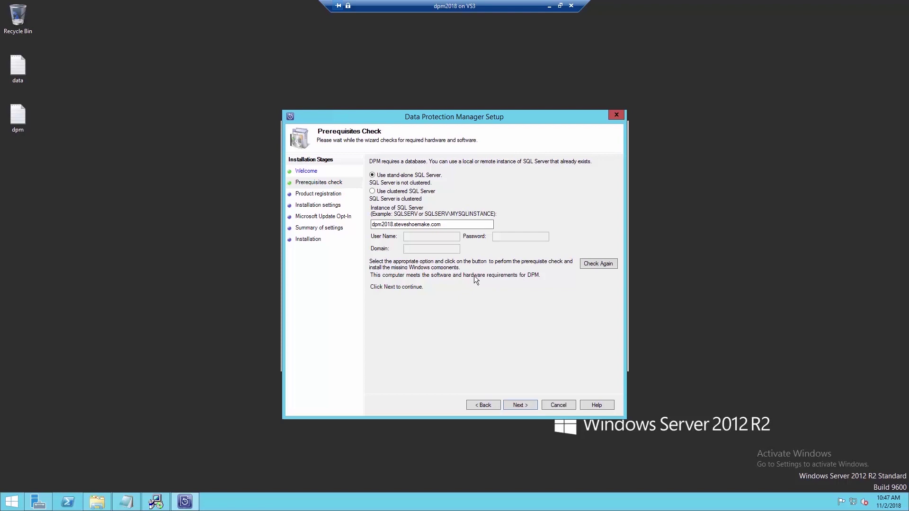
# - Keep default registration and program location, enable Microsoft Update, install DPM, and close the wizard
pyautogui.click(520, 405)
pyautogui.click(521, 405)
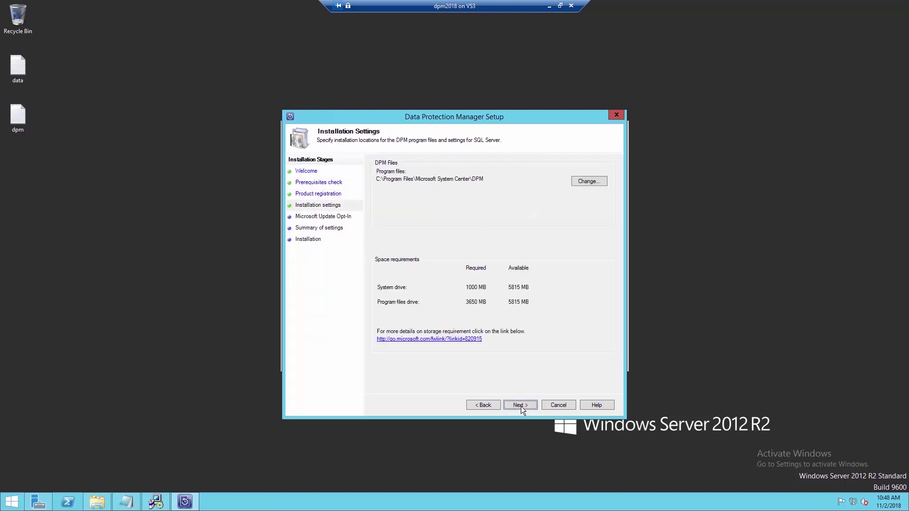
pyautogui.click(520, 405)
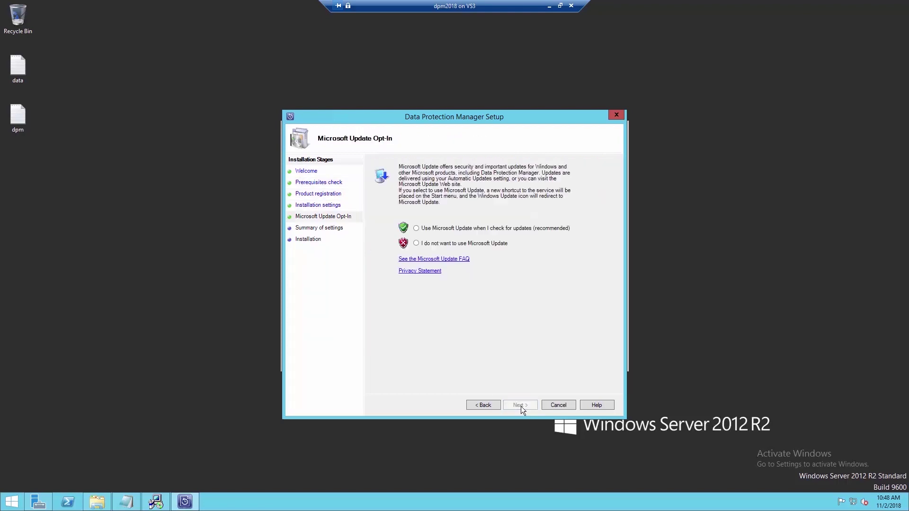
pyautogui.click(435, 229)
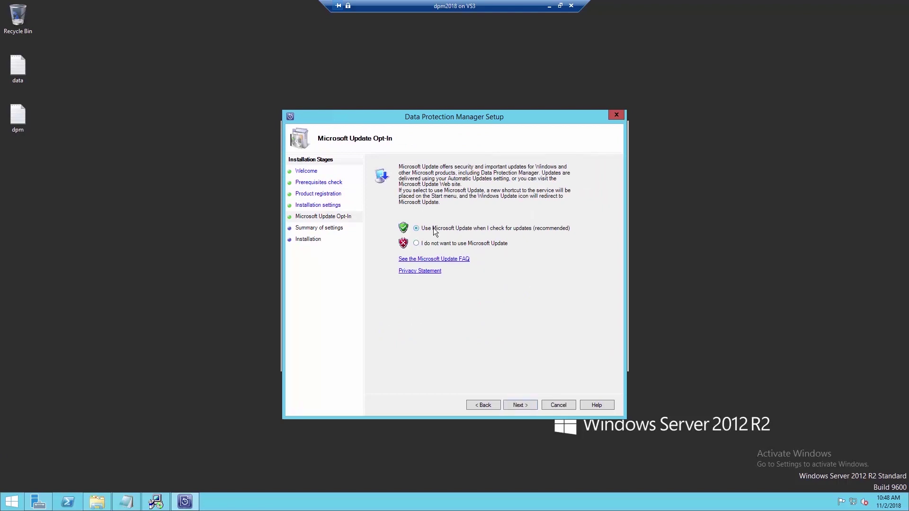
pyautogui.click(520, 405)
pyautogui.click(529, 405)
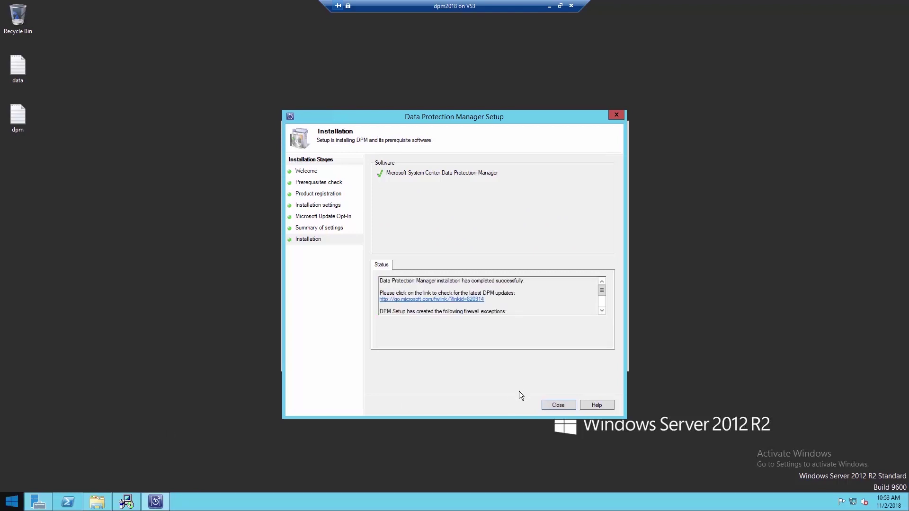
pyautogui.click(558, 406)
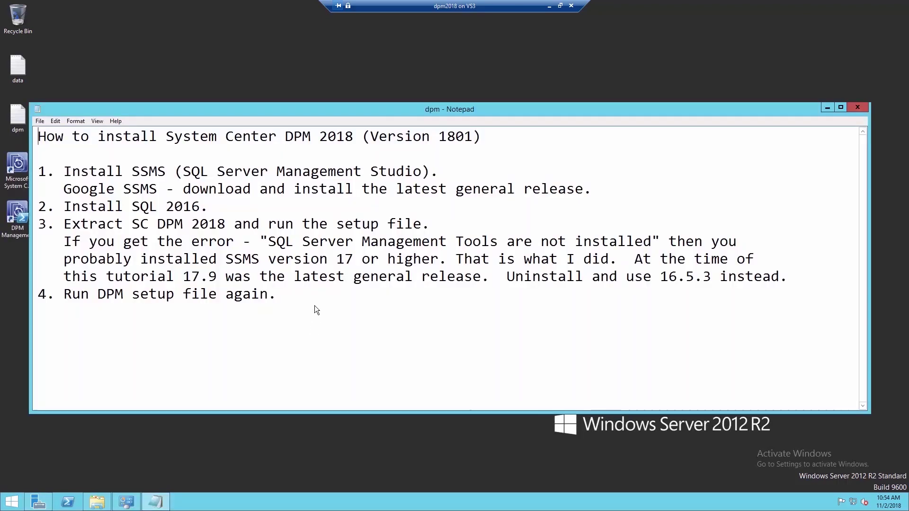
pyautogui.click(315, 296)
# - Add step 5 about creating backup jobs to the notes and open the DPM Administrator Console in a restored window
pyautogui.press('Return')
pyautogui.write('5. Now you can begin creating backup jobs with SC DPM.')
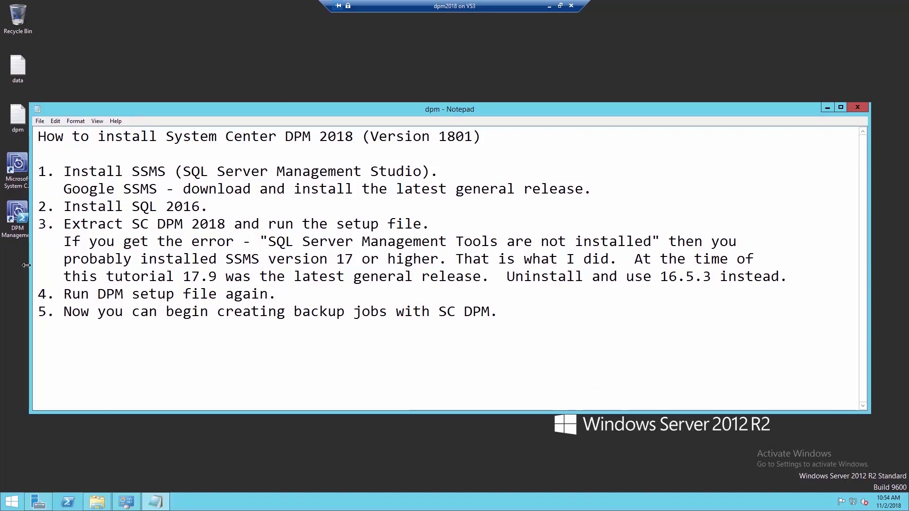
pyautogui.click(18, 165)
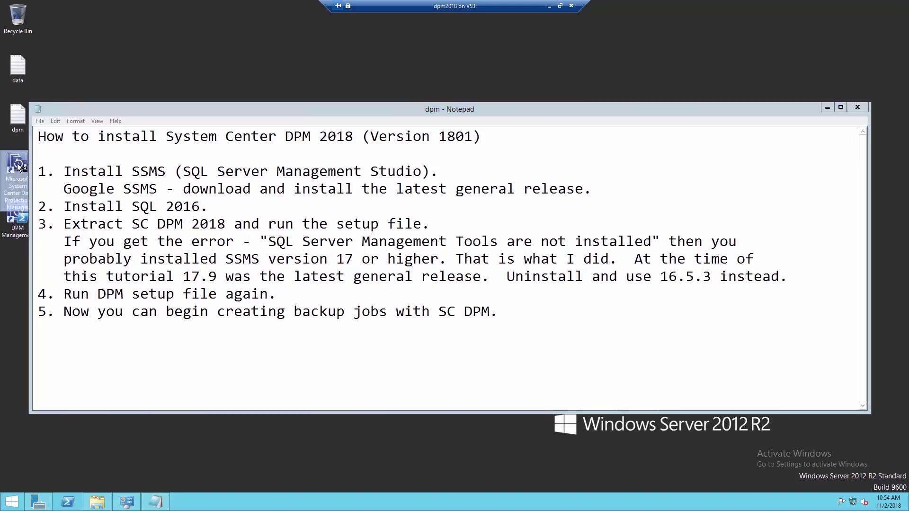
pyautogui.doubleClick(17, 164)
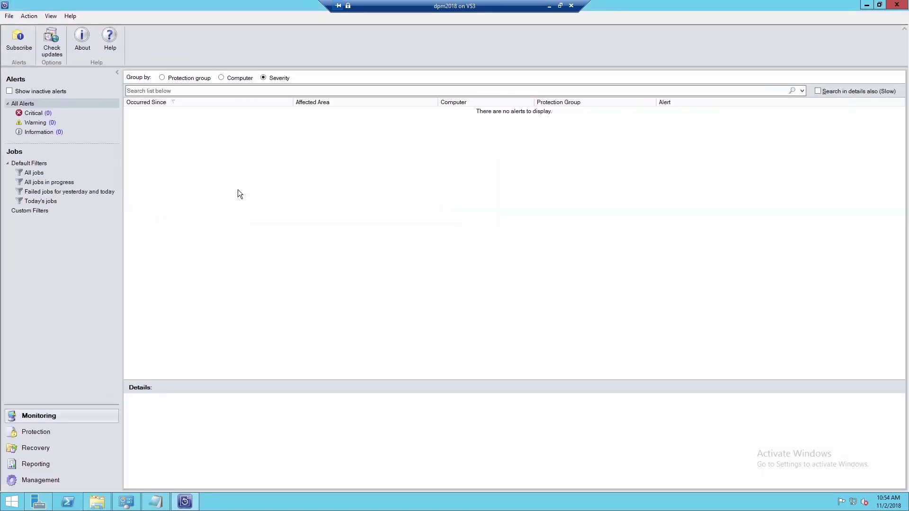
pyautogui.click(879, 5)
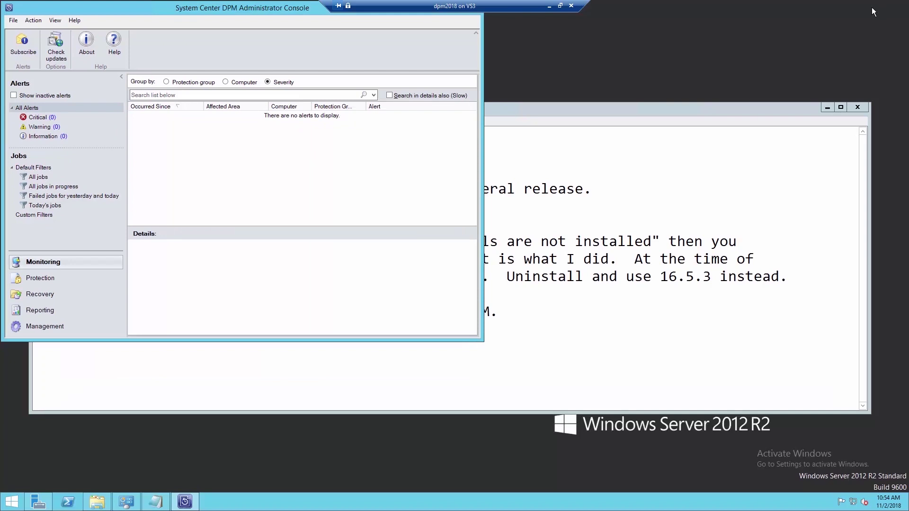